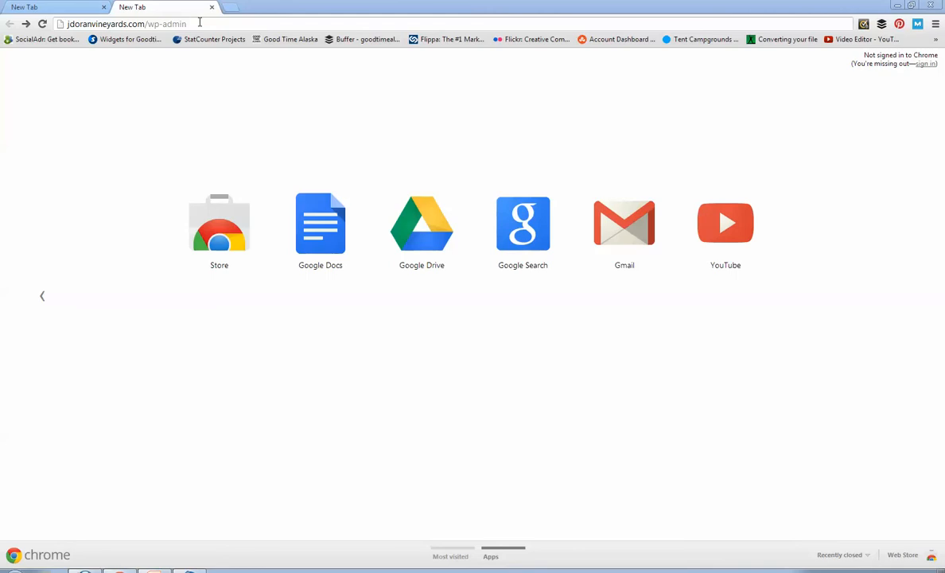
- Log in to the WordPress admin at jdoranvineyards.com/wp-admin with the username admin and the account password
click(200, 23)
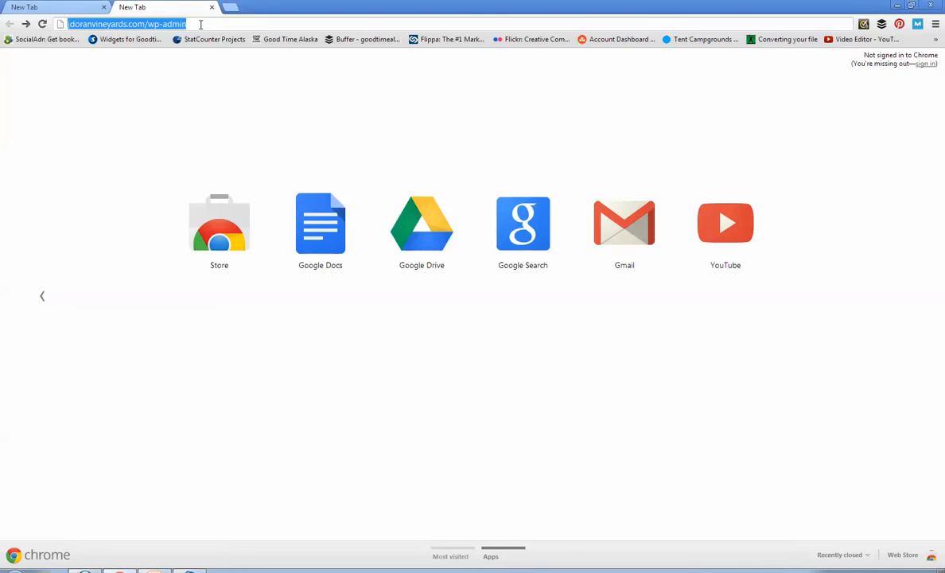
key(Return)
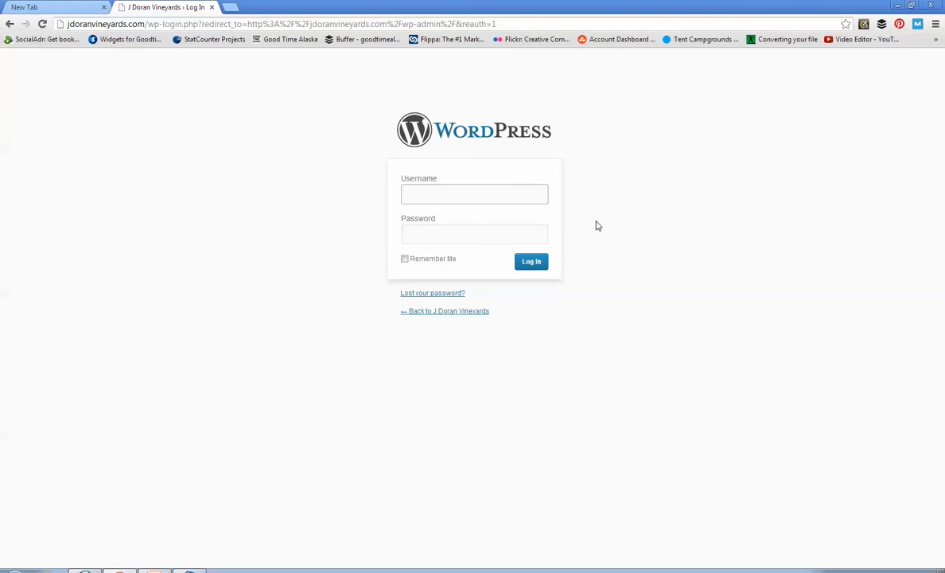
text(admn)
key(BackSpace)
text(i)
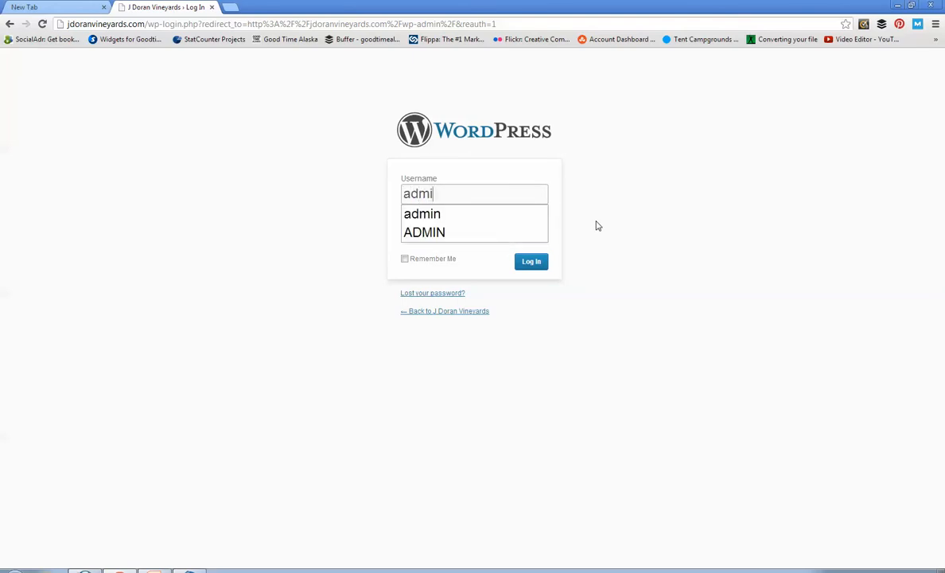
text(n)
key(Tab)
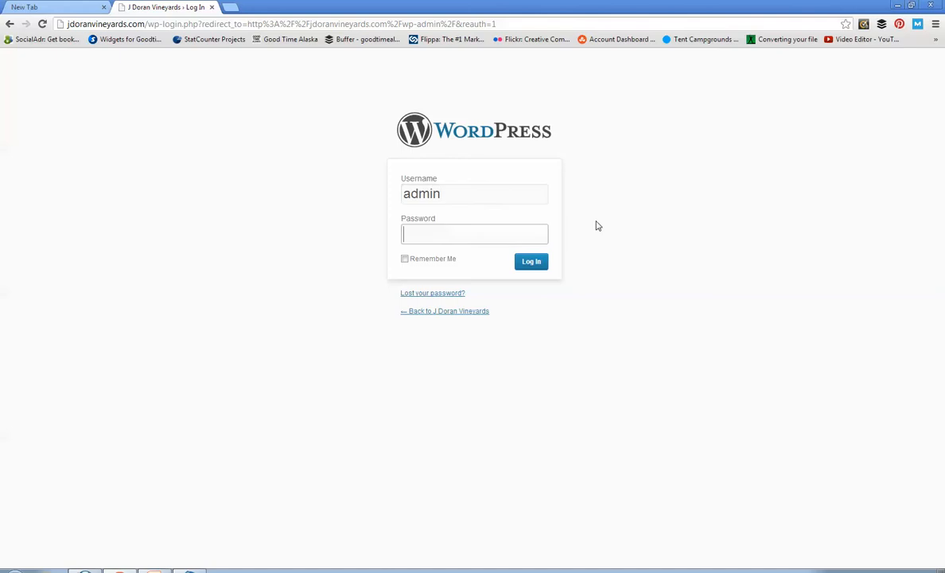
text(•••••••••)
click(526, 265)
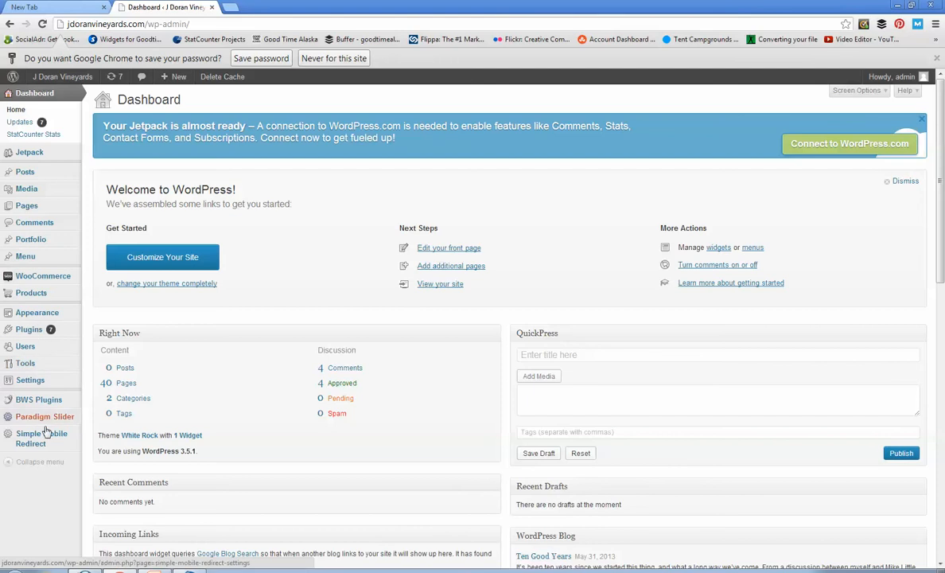
- Open the About us page for editing from the list of all pages
mouse_move(68, 204)
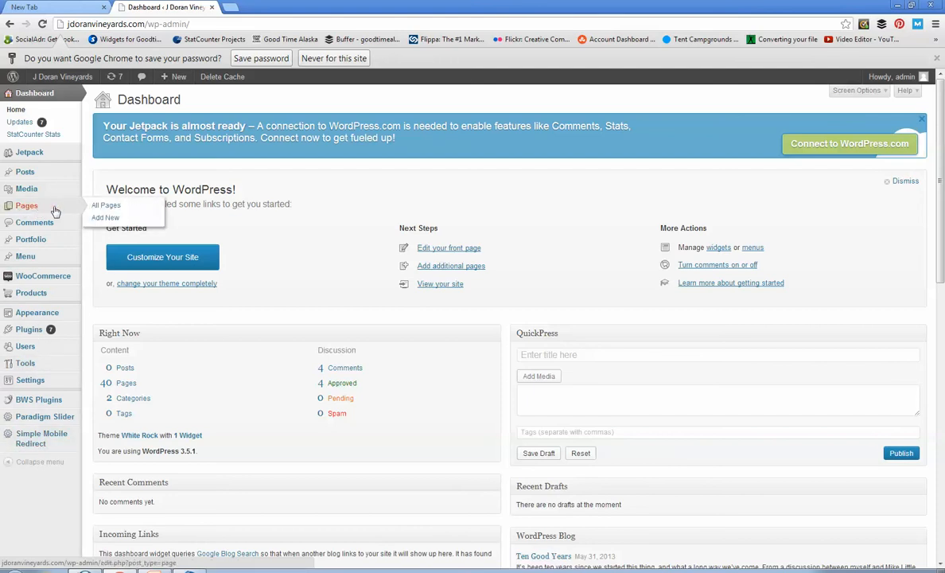
click(106, 205)
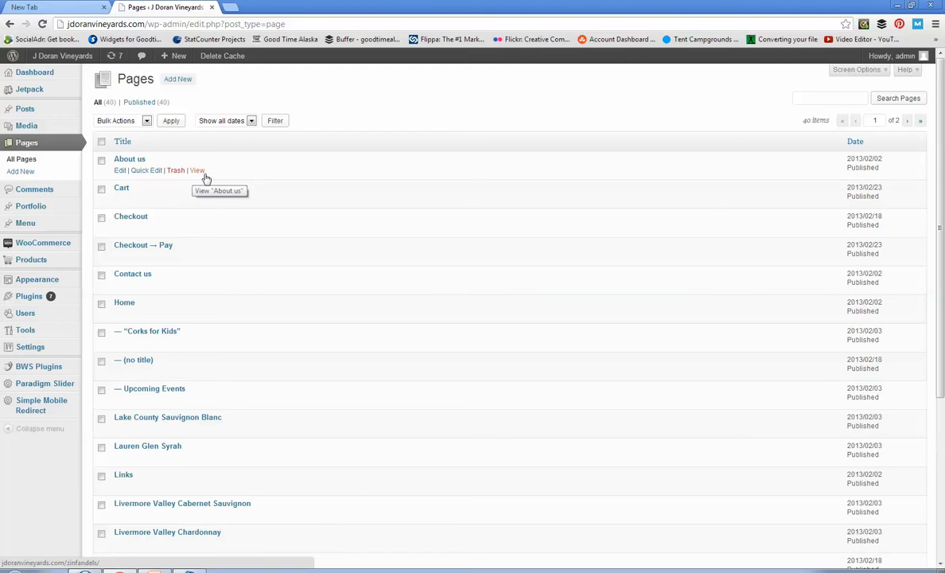
click(118, 175)
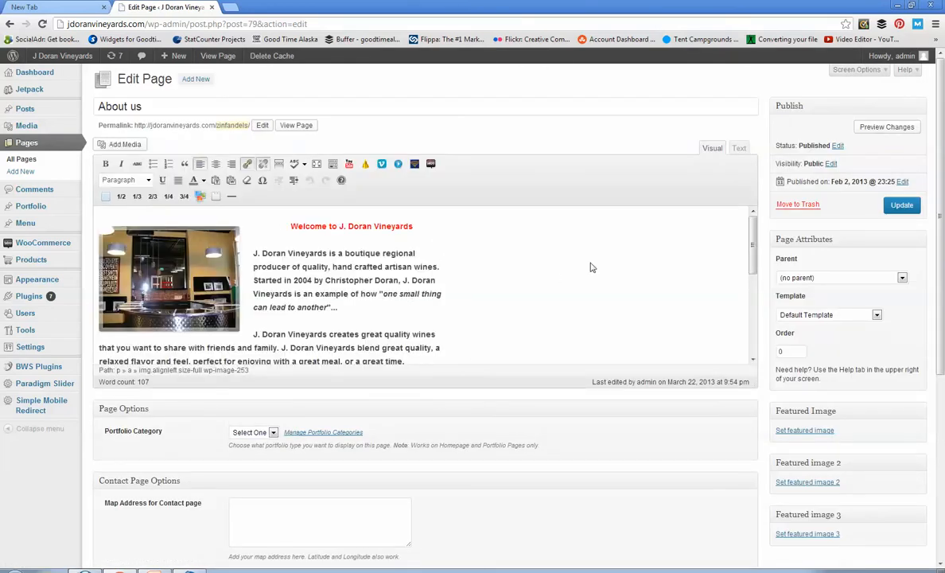
- Examine the About us content as HTML, in the visual editor and on the live site, and return to editing
click(739, 149)
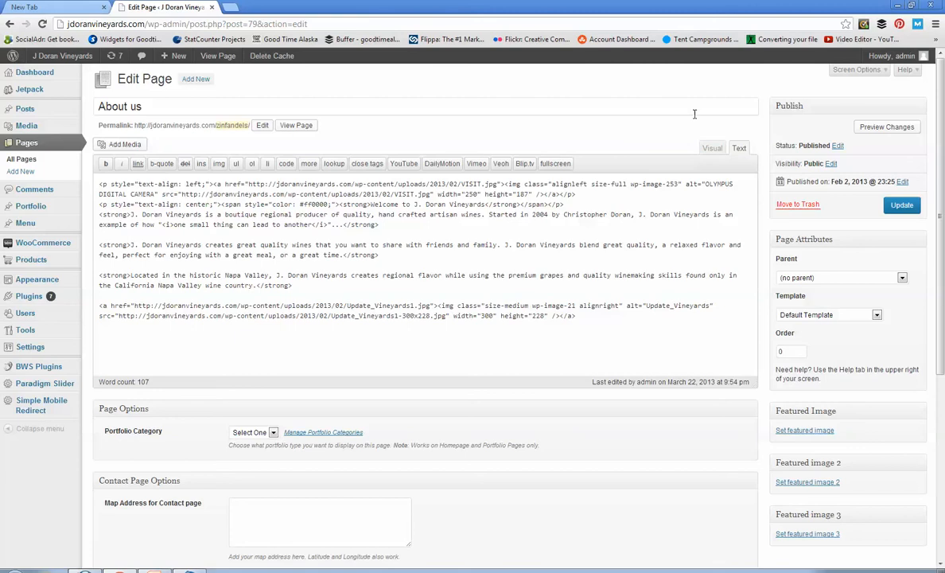
click(713, 150)
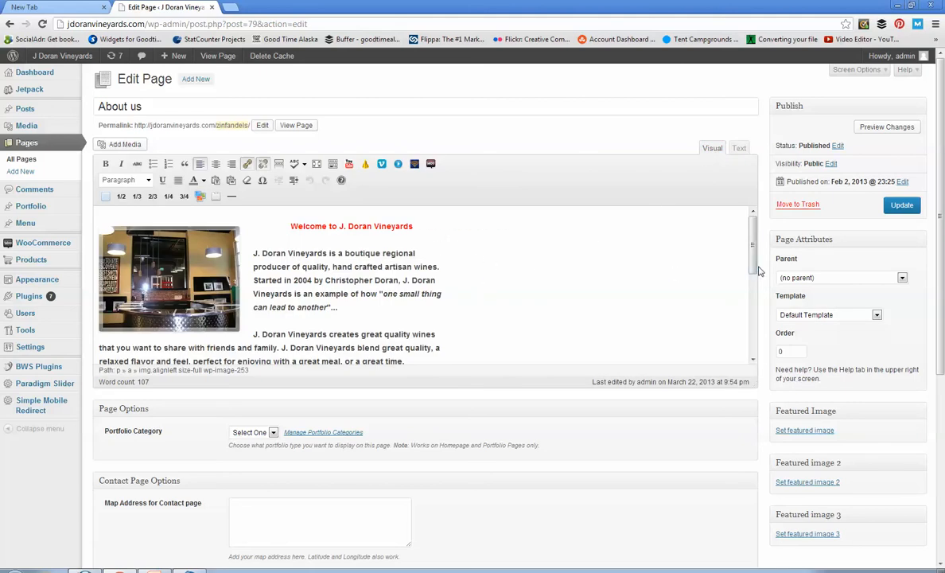
drag(754, 271, 757, 249)
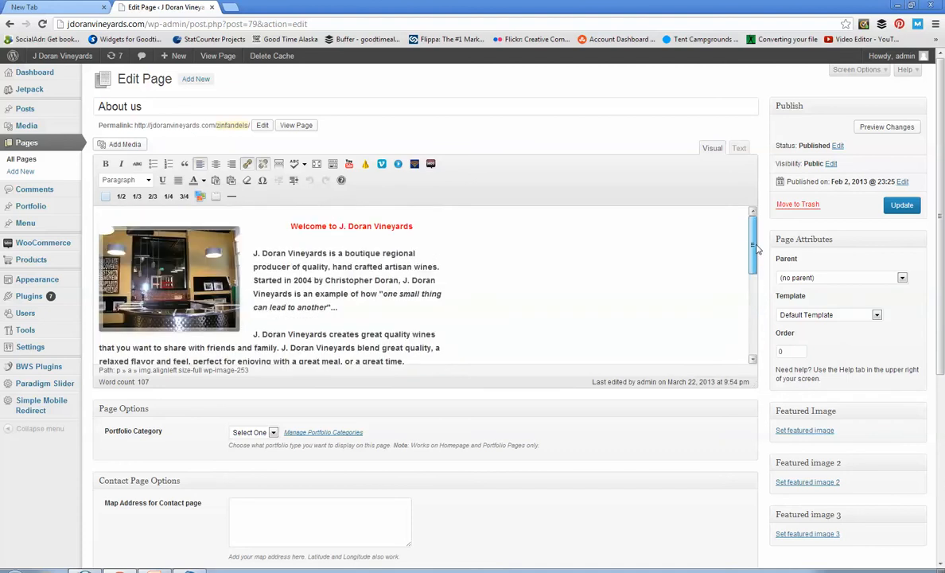
click(305, 127)
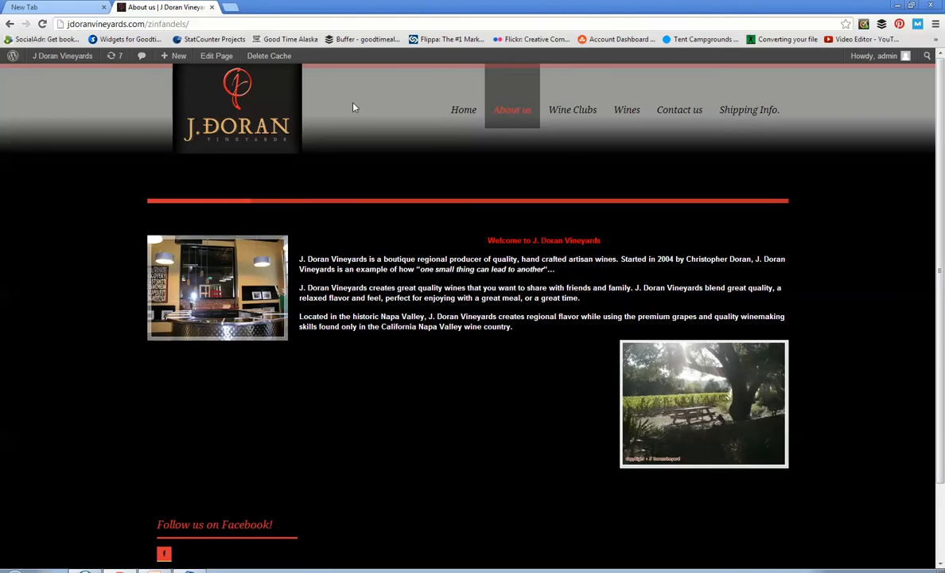
click(226, 60)
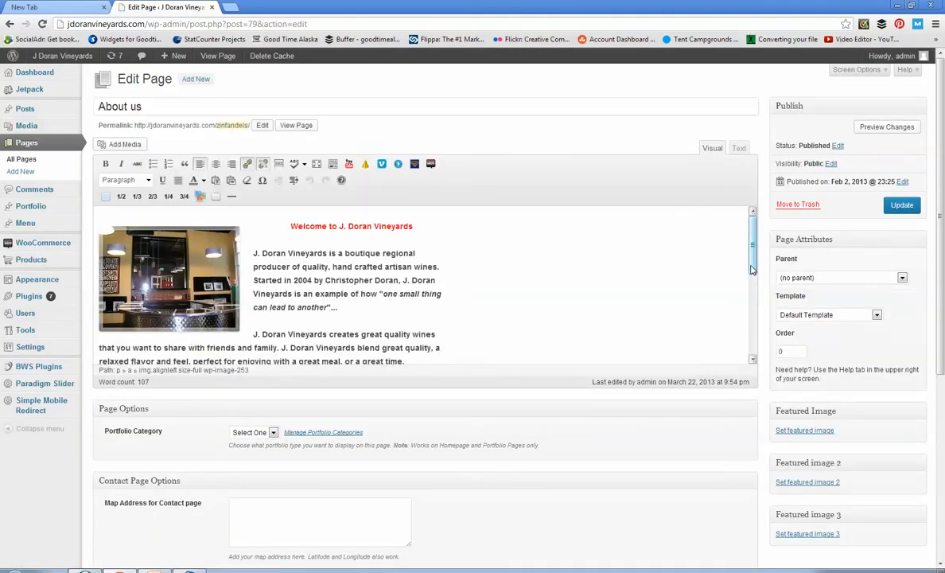
mouse_move(752, 268)
mouse_down()
mouse_move(755, 293)
mouse_move(753, 261)
mouse_up()
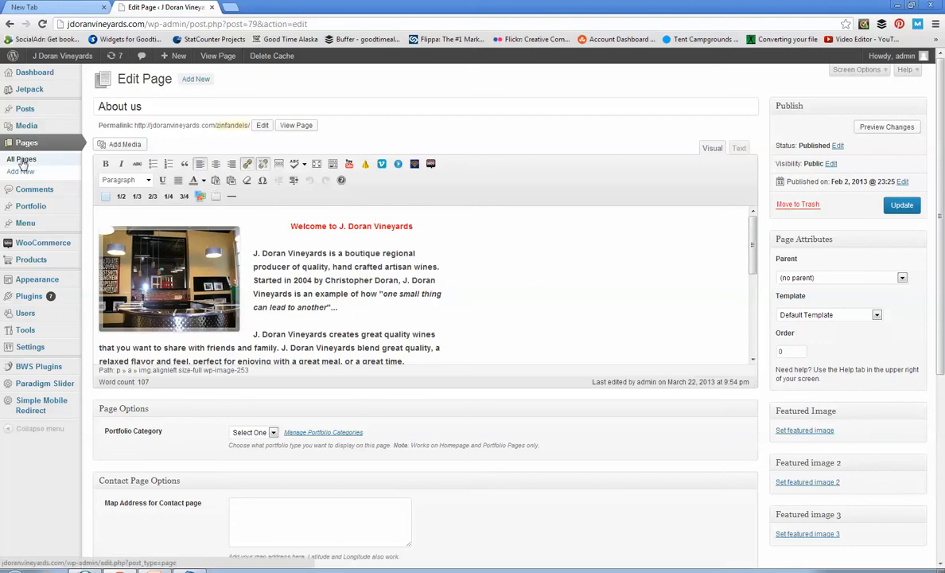
- Open the Sample Page for editing from the second page of the all-pages list
click(22, 160)
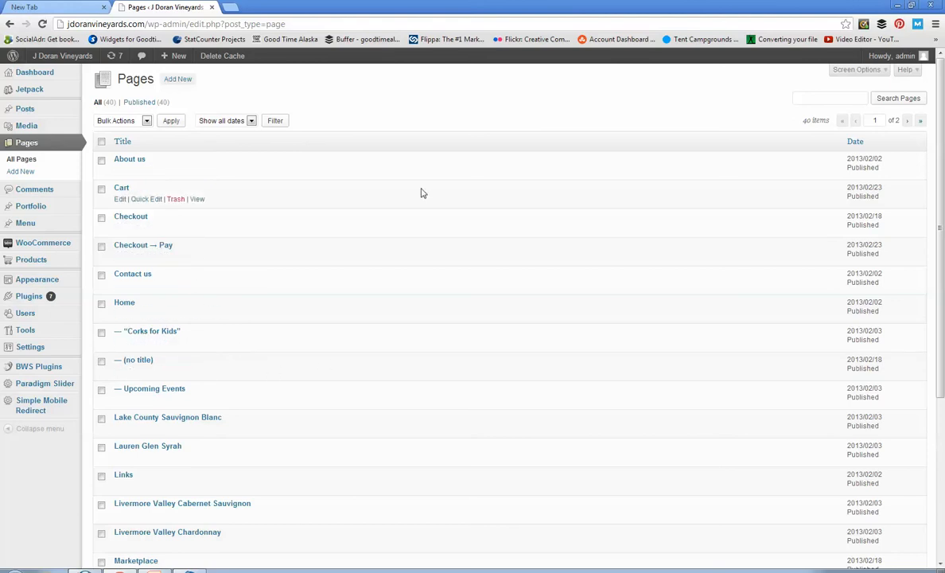
drag(941, 217, 940, 382)
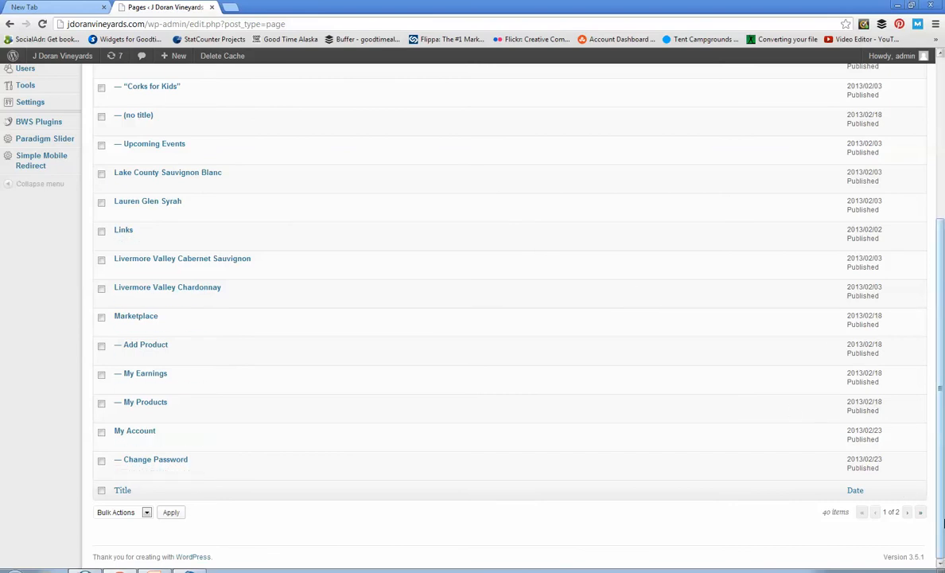
click(908, 517)
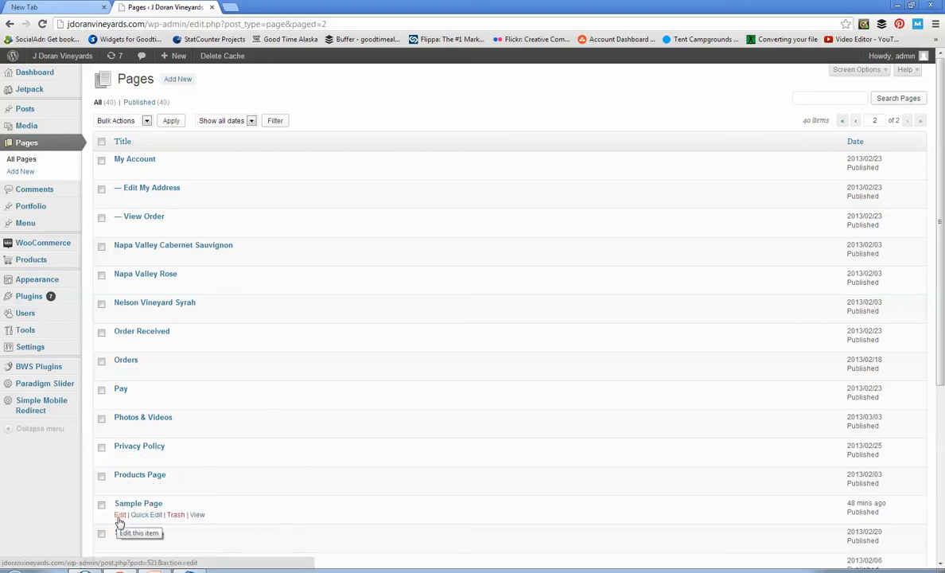
click(121, 517)
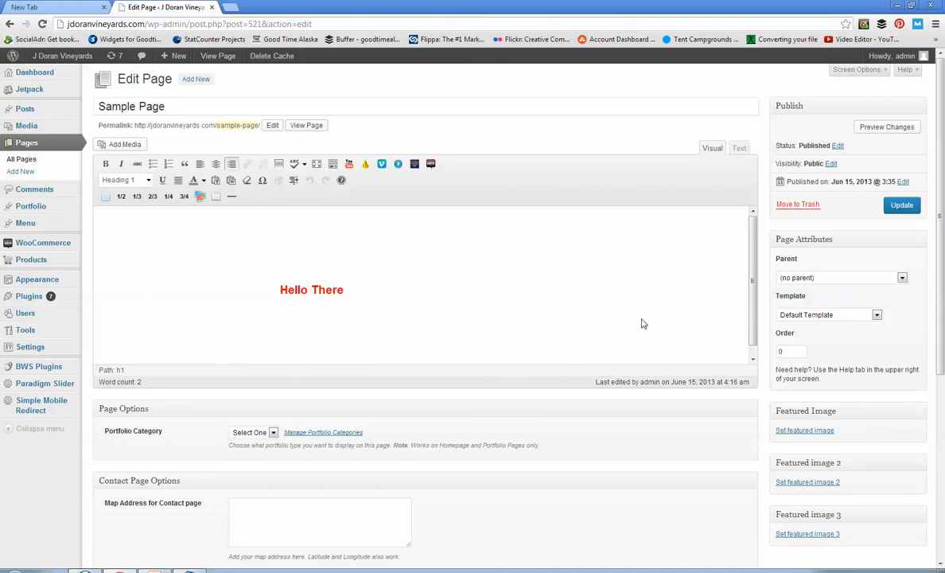
- Delete the existing red text on the Sample Page and enter a left-aligned "Hello There" instead
drag(288, 290, 420, 292)
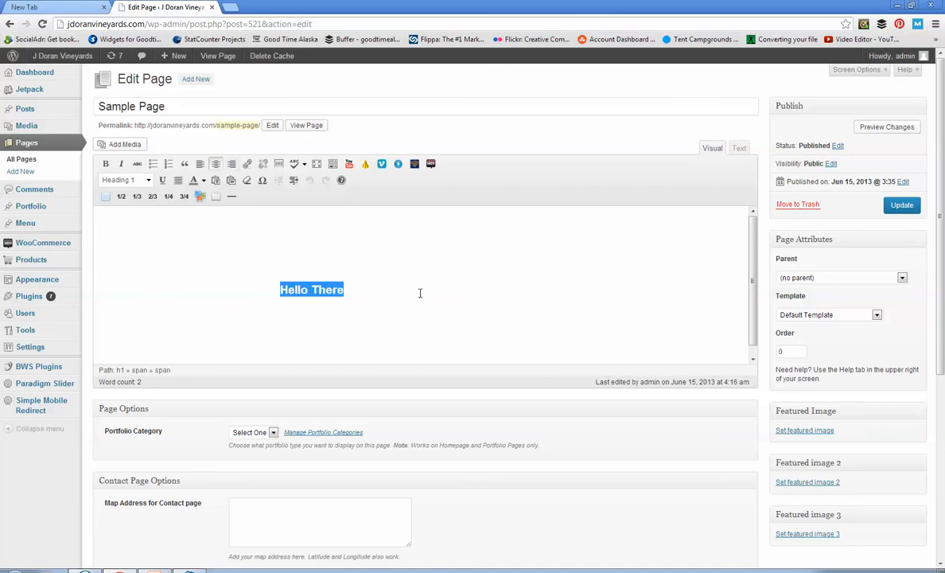
key(Delete)
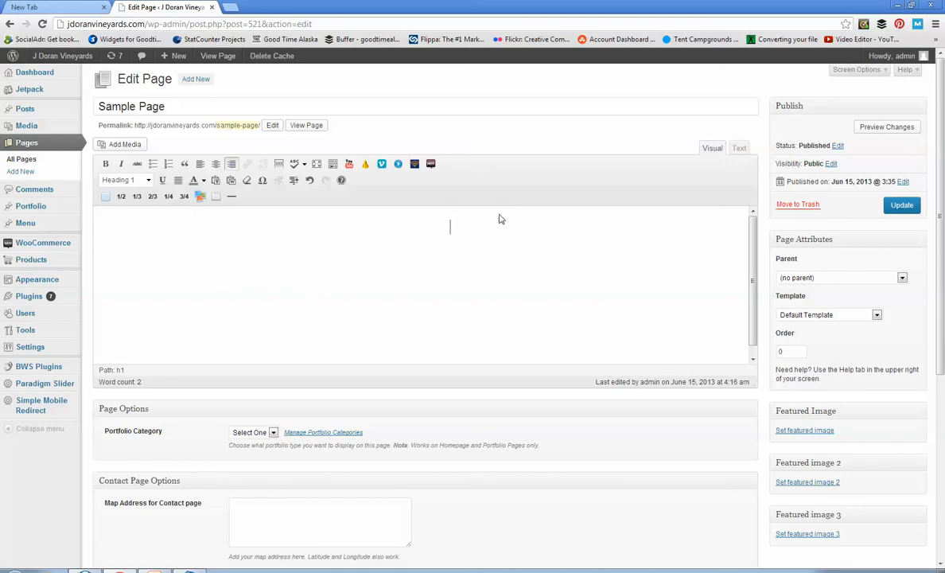
click(215, 164)
click(198, 165)
text(Hello There)
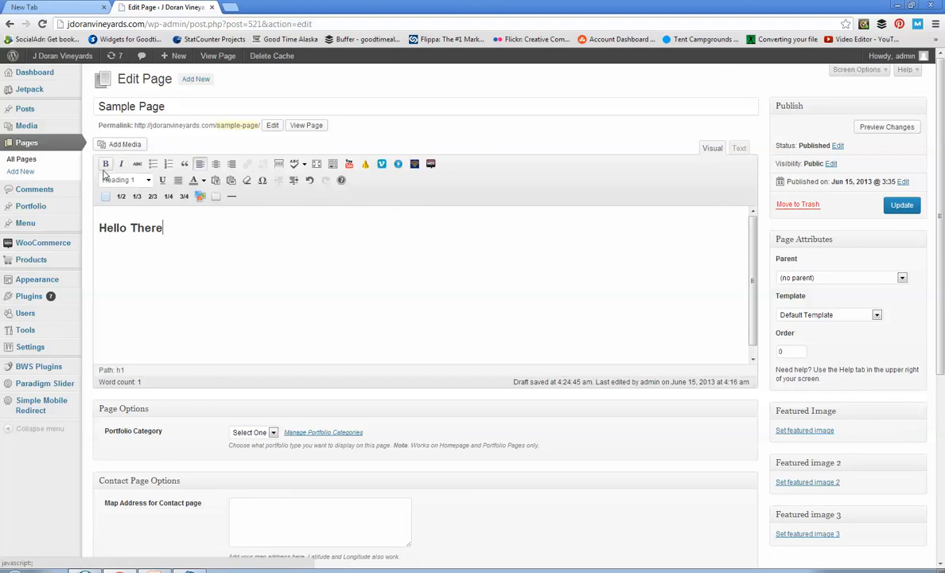
- Try the Heading 6 format on the "Hello There" line and switch it back to Heading 1
click(149, 181)
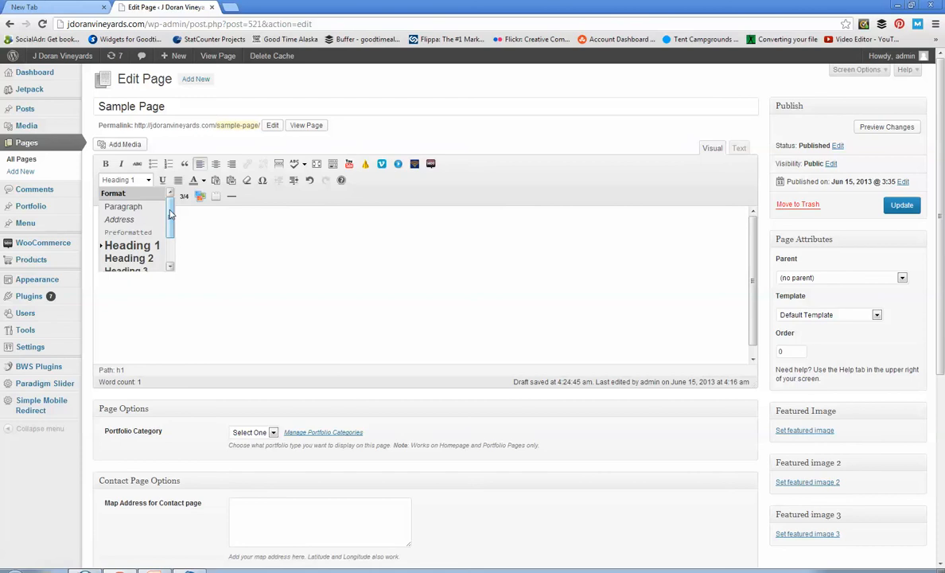
scroll(170, 213, down, 3)
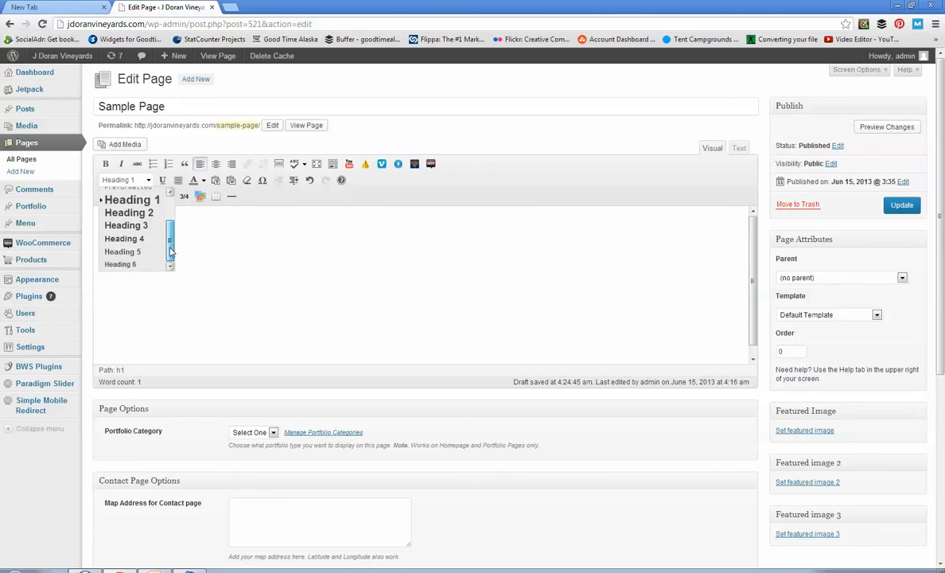
click(120, 265)
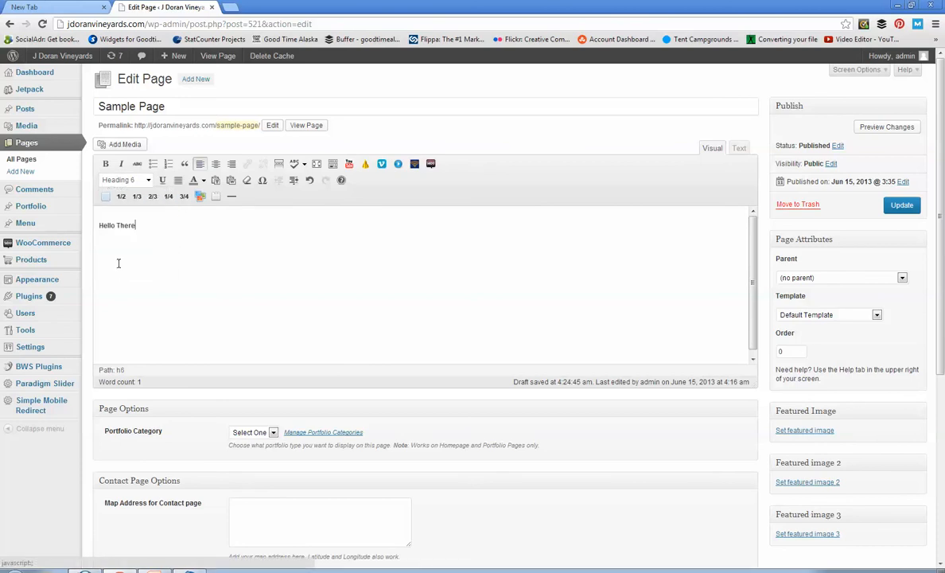
click(148, 180)
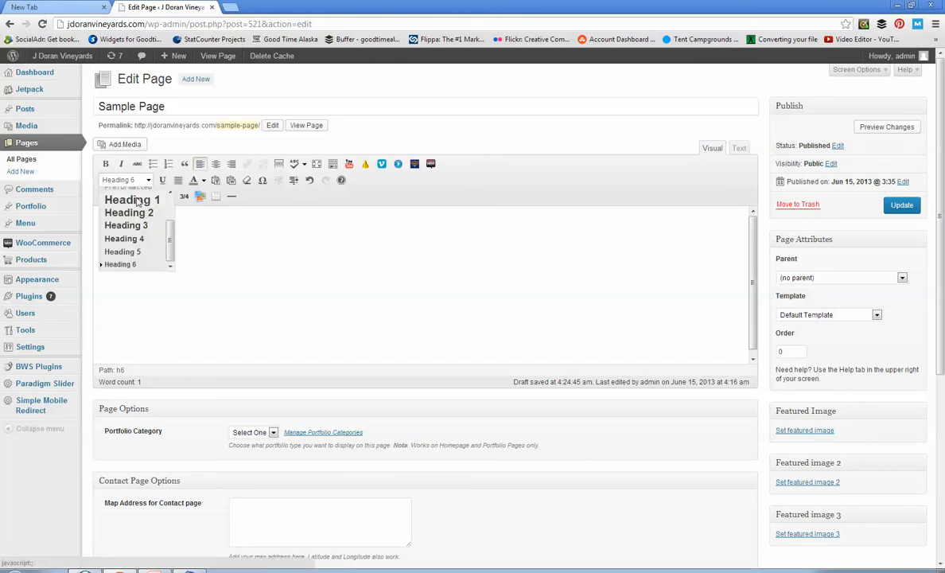
click(127, 199)
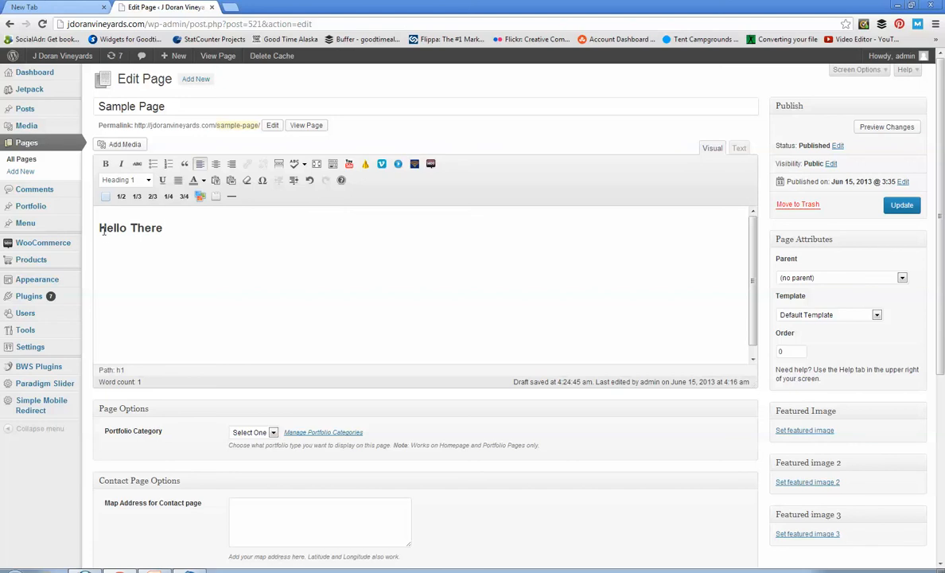
- Look at the text colour choices for "Hello There" and close the palette without choosing one
drag(100, 228, 166, 228)
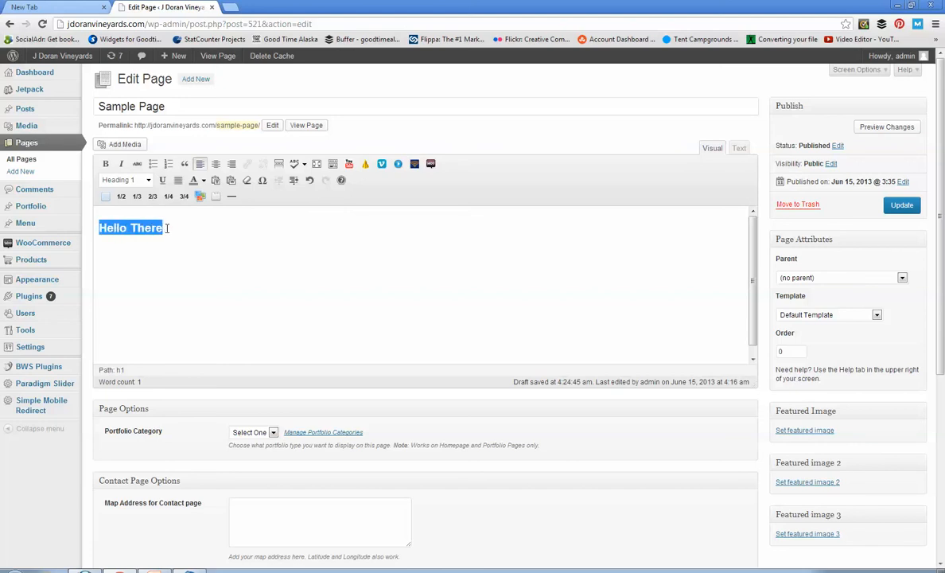
click(203, 181)
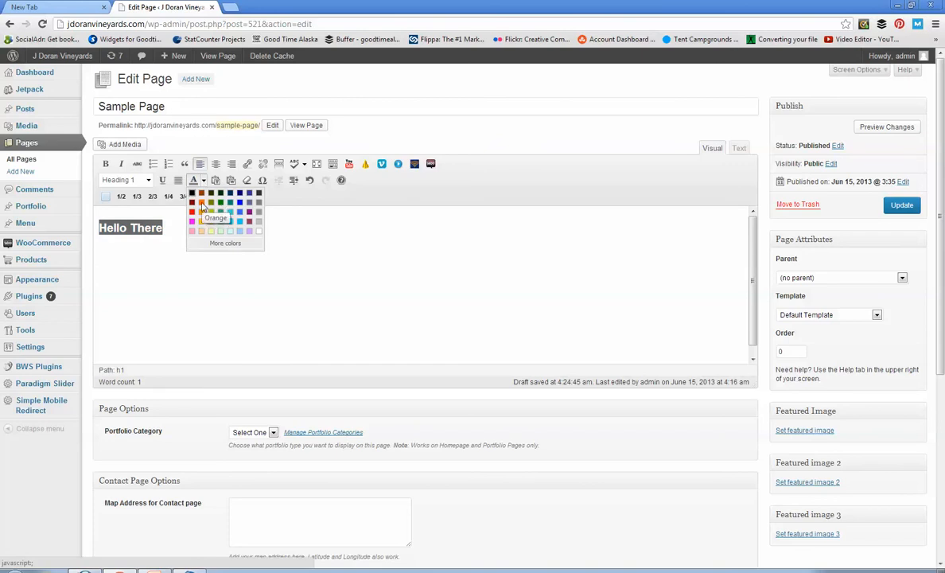
click(172, 256)
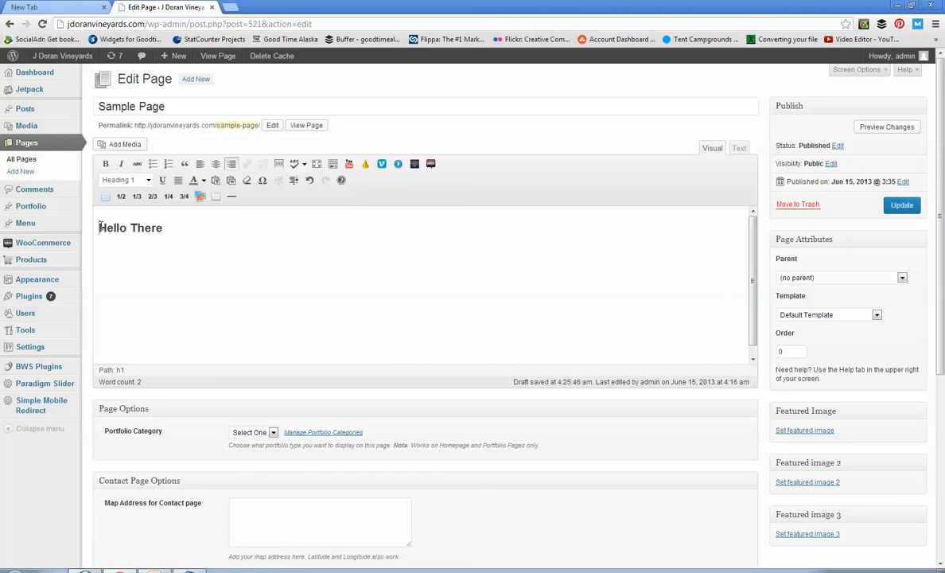
- Insert an empty line above "Hello There" and center-align it
click(101, 226)
key(Return)
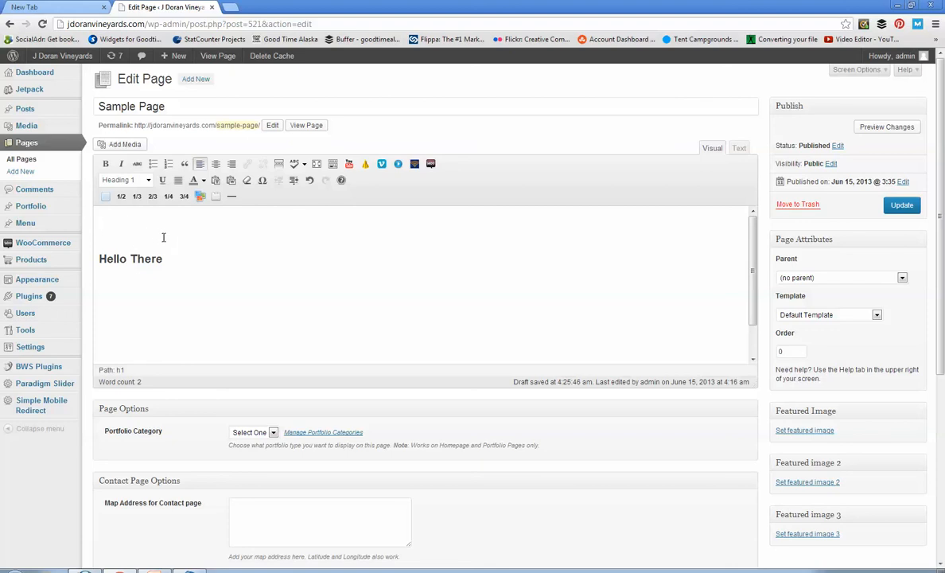
click(217, 165)
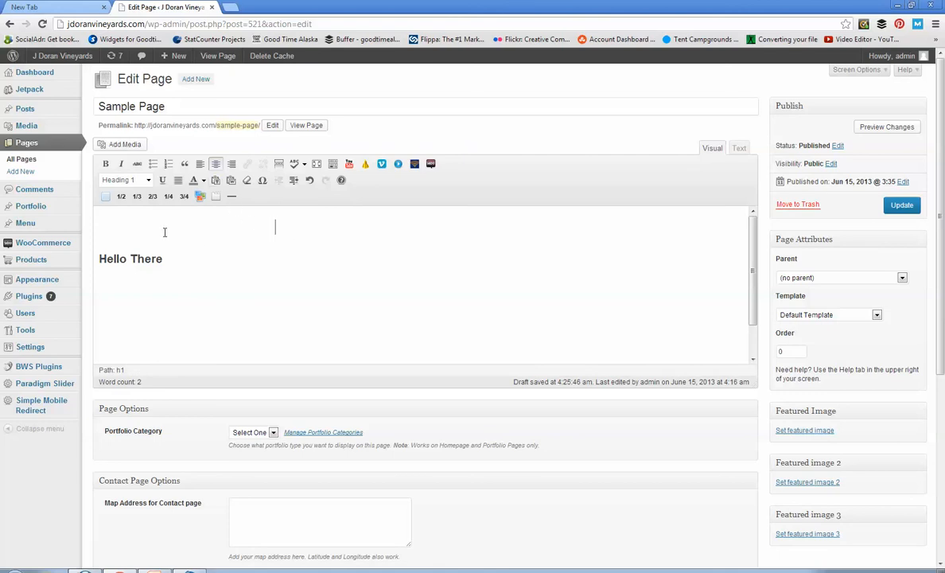
- Permanently delete the coyote.jpg image from the site's media library
click(127, 146)
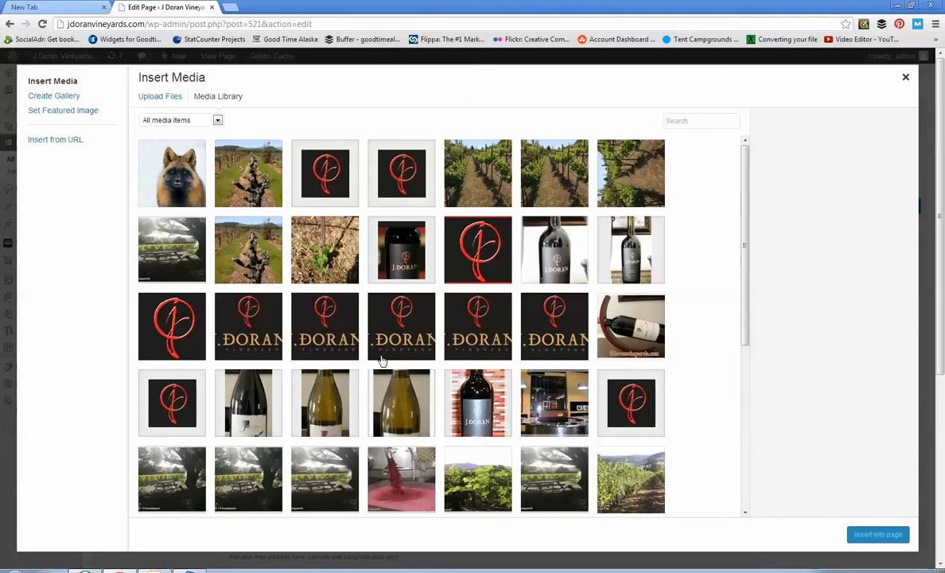
click(179, 175)
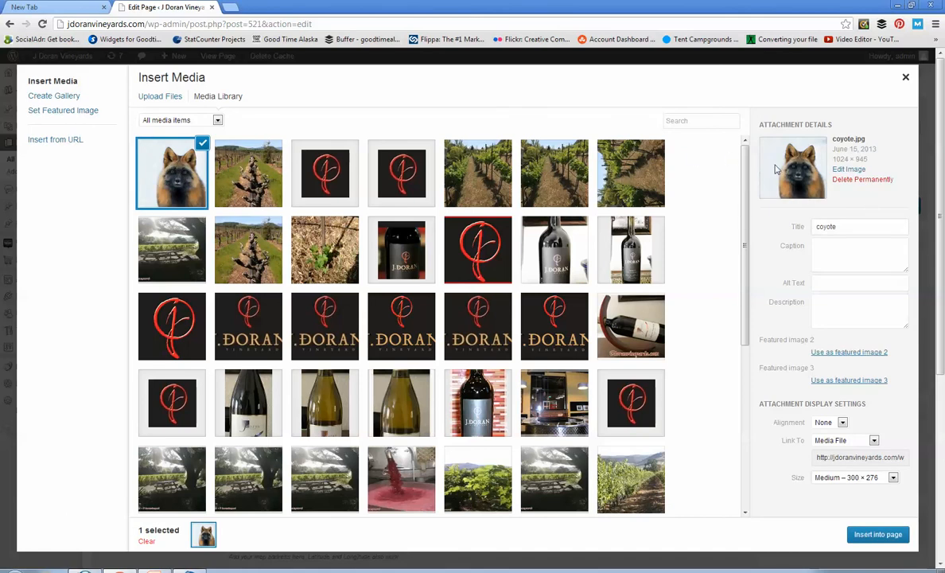
click(867, 181)
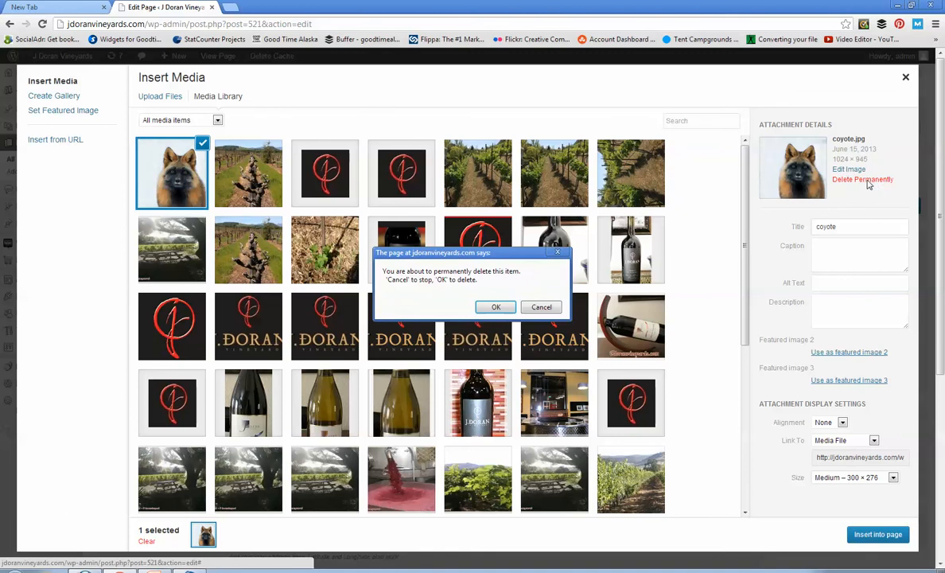
click(493, 307)
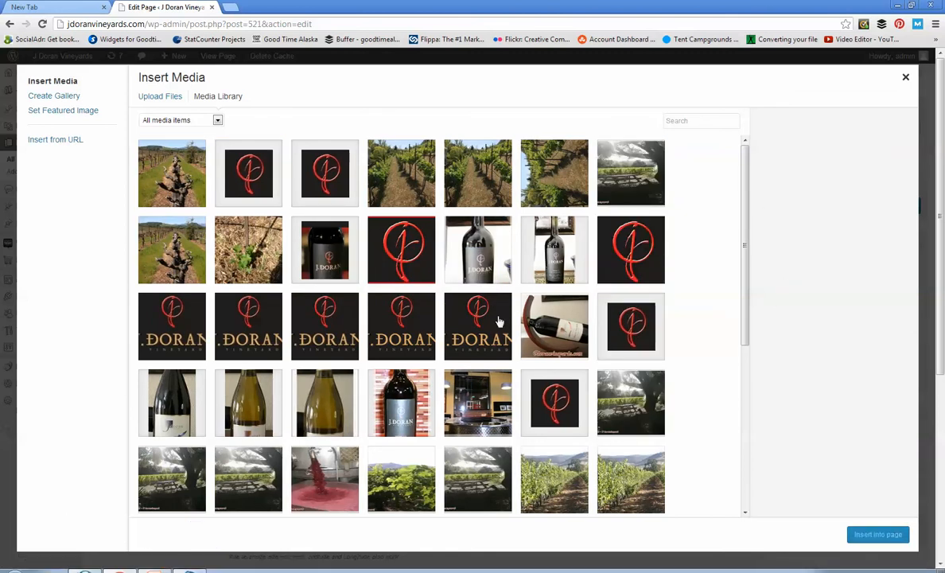
- Upload the coyote picture from the ALASKA folder to the media library and leave only that image selected
click(185, 194)
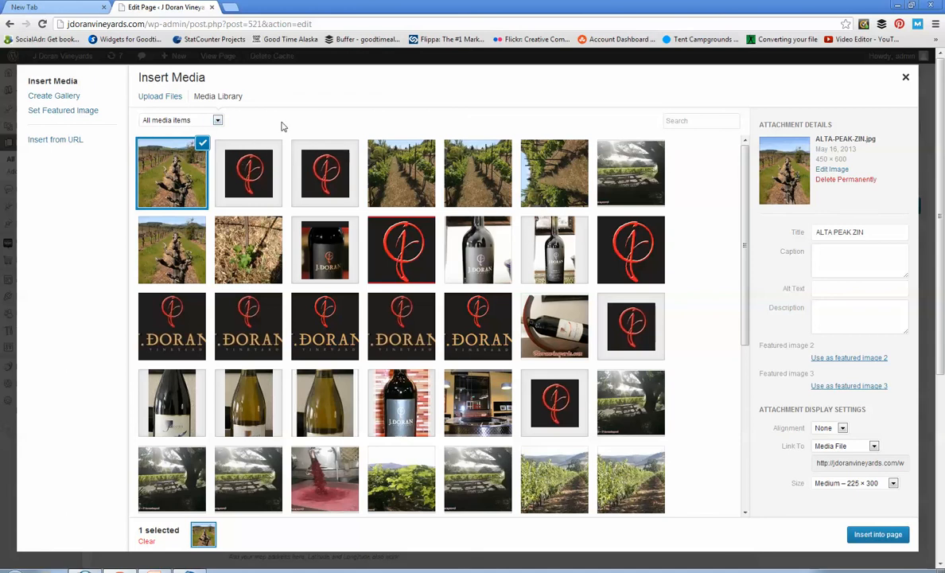
click(148, 99)
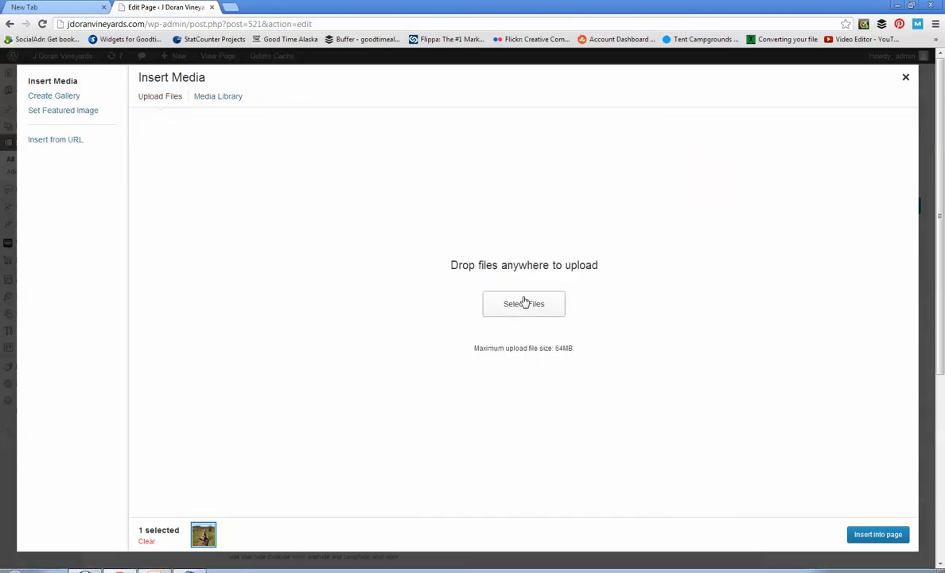
click(493, 312)
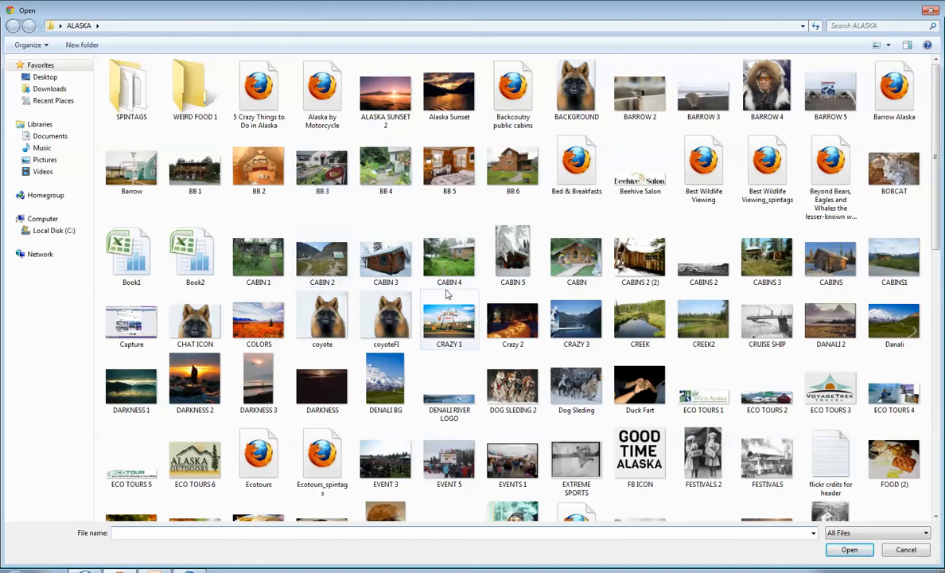
click(326, 322)
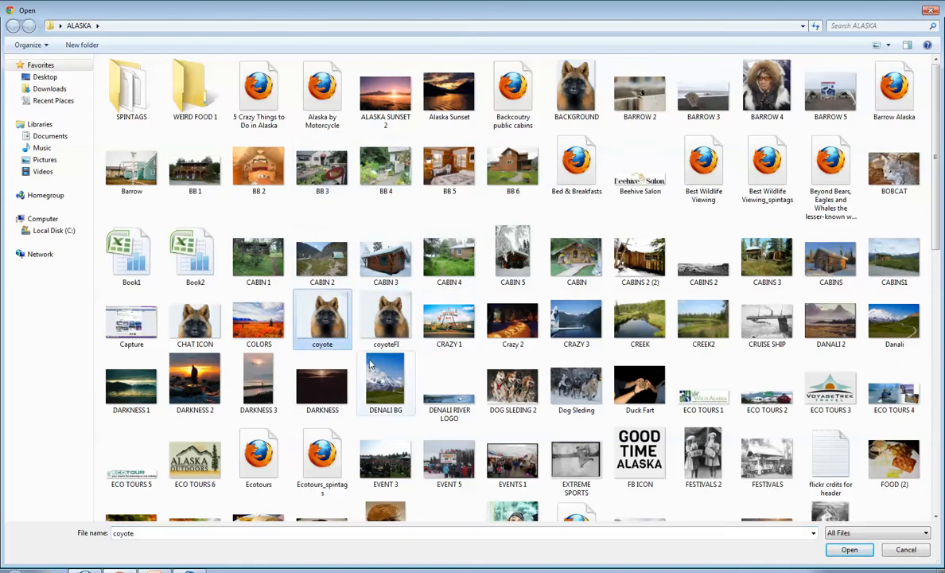
click(848, 549)
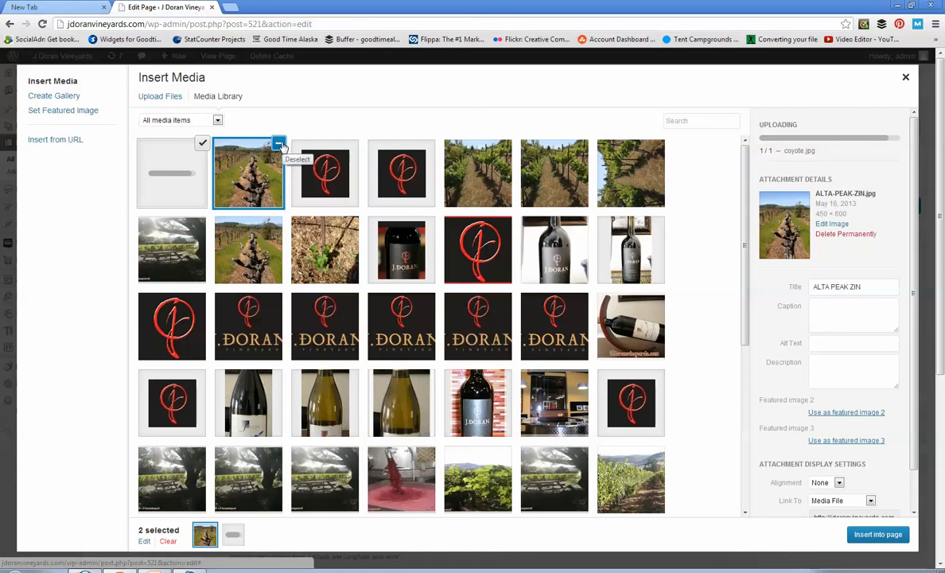
click(256, 173)
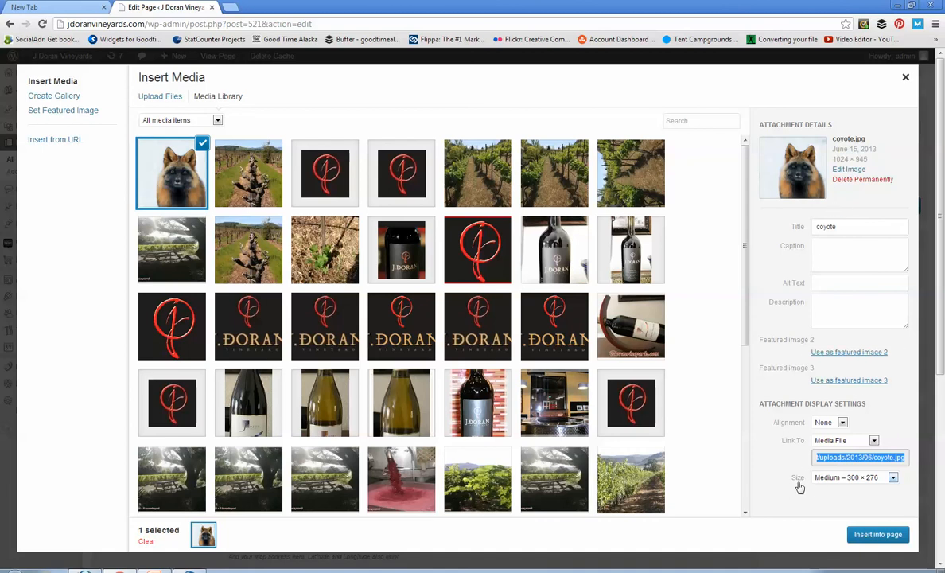
- Insert coyote.jpg into the page at the Medium – 300 × 276 size
click(892, 478)
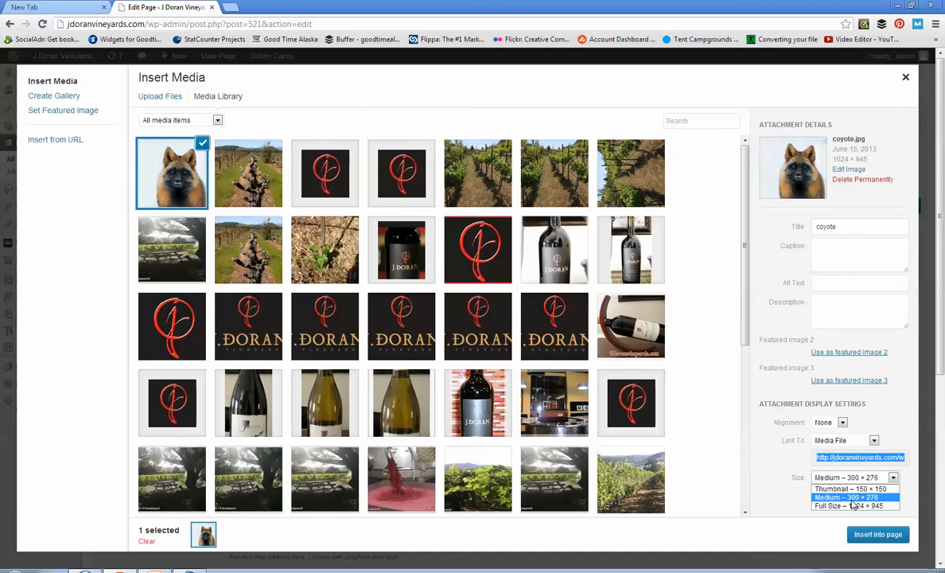
click(852, 497)
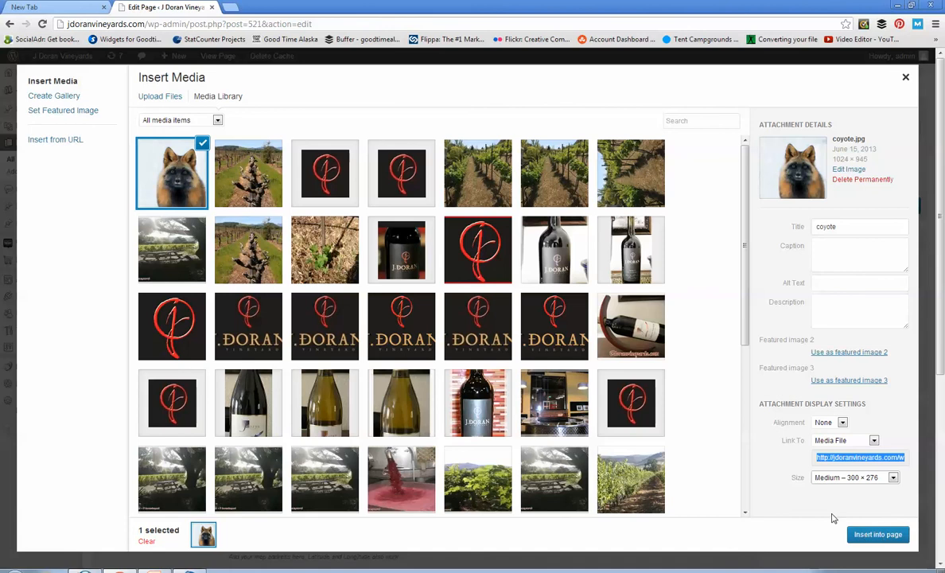
click(880, 535)
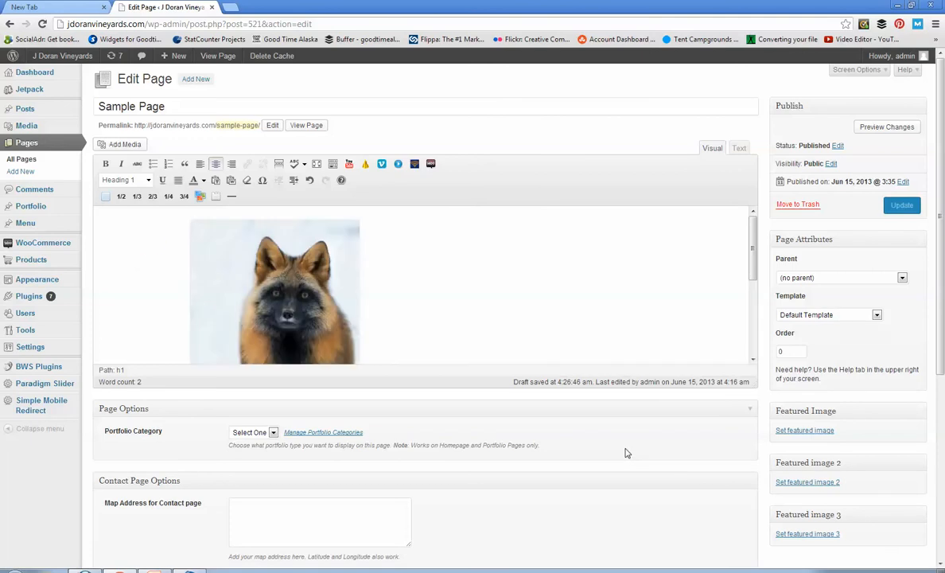
- Right-align the coyote image in the page content
drag(755, 266, 752, 304)
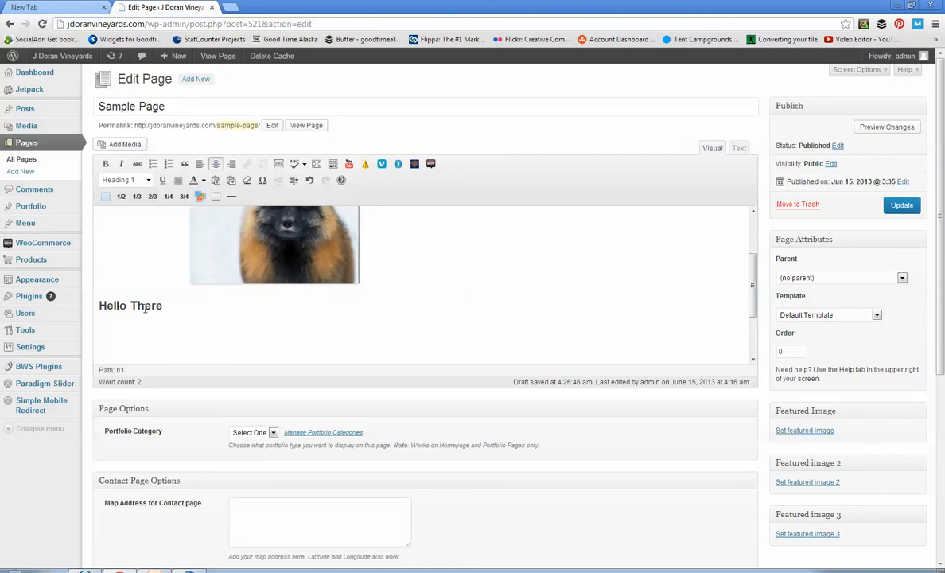
scroll(700, 262, up, 3)
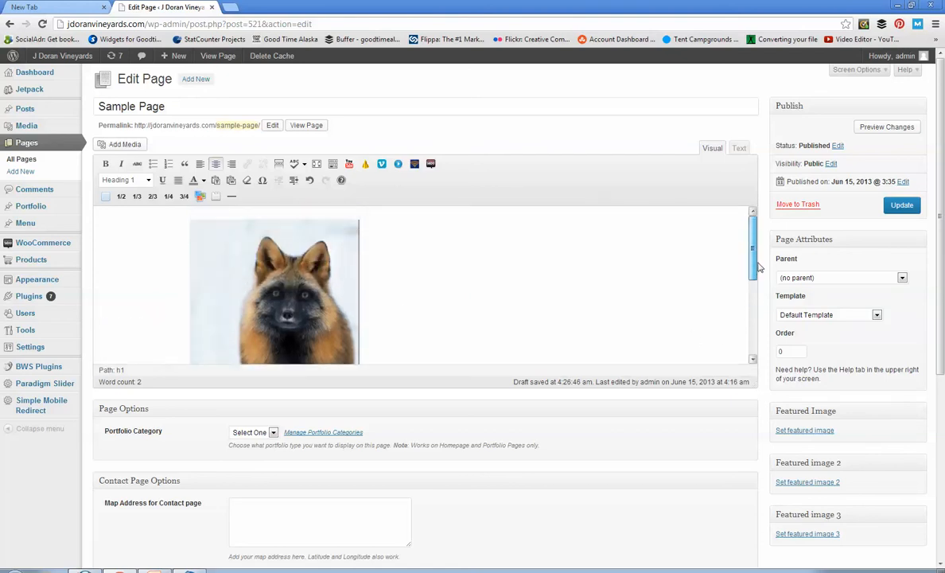
click(253, 276)
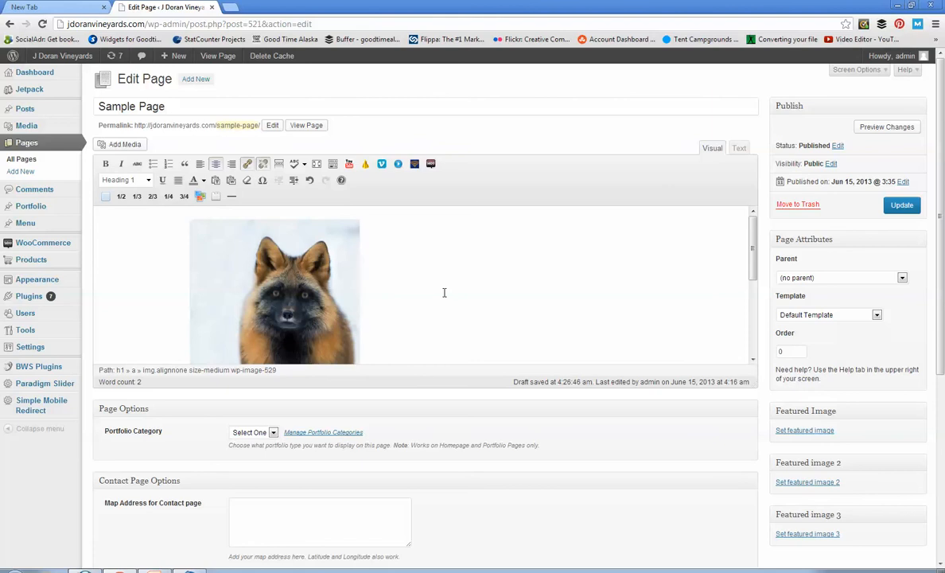
click(273, 285)
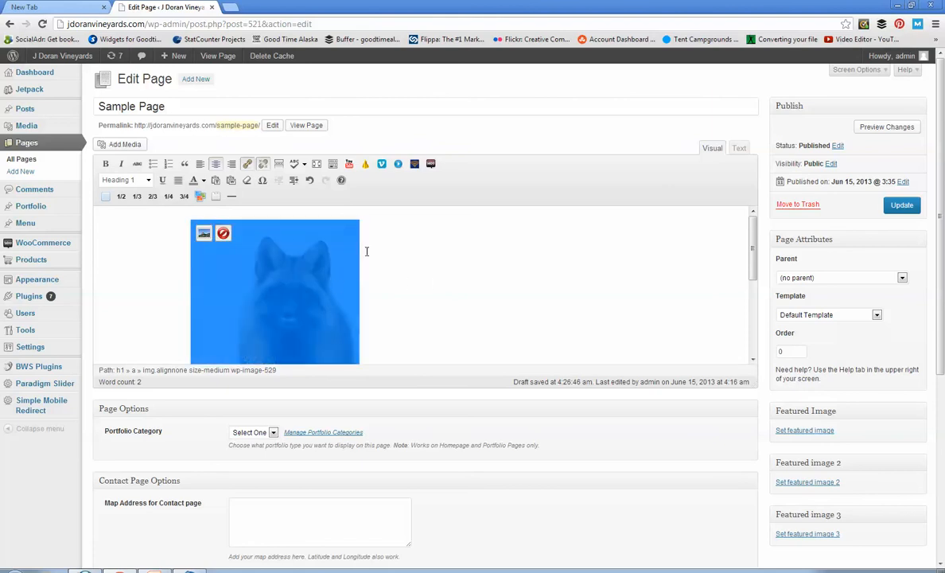
click(232, 164)
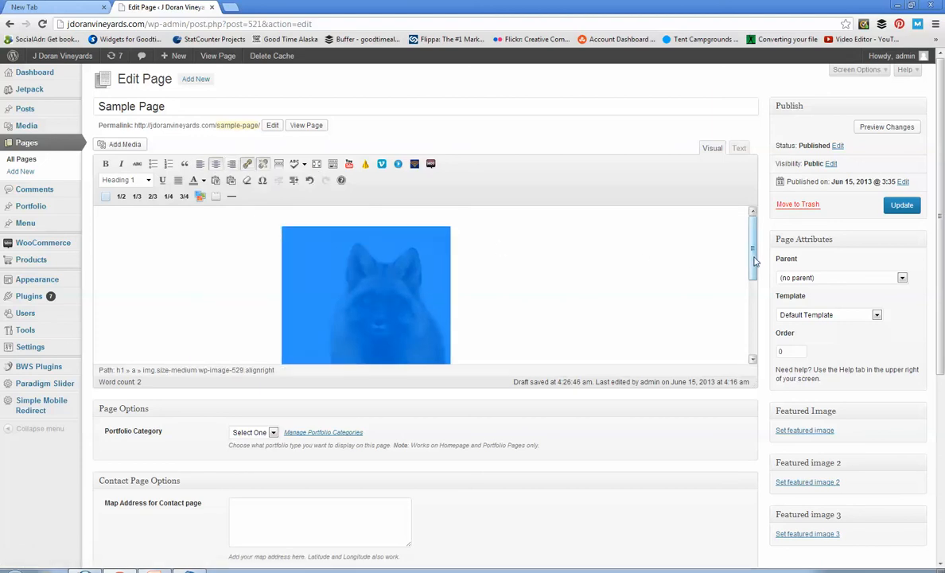
drag(752, 259, 752, 278)
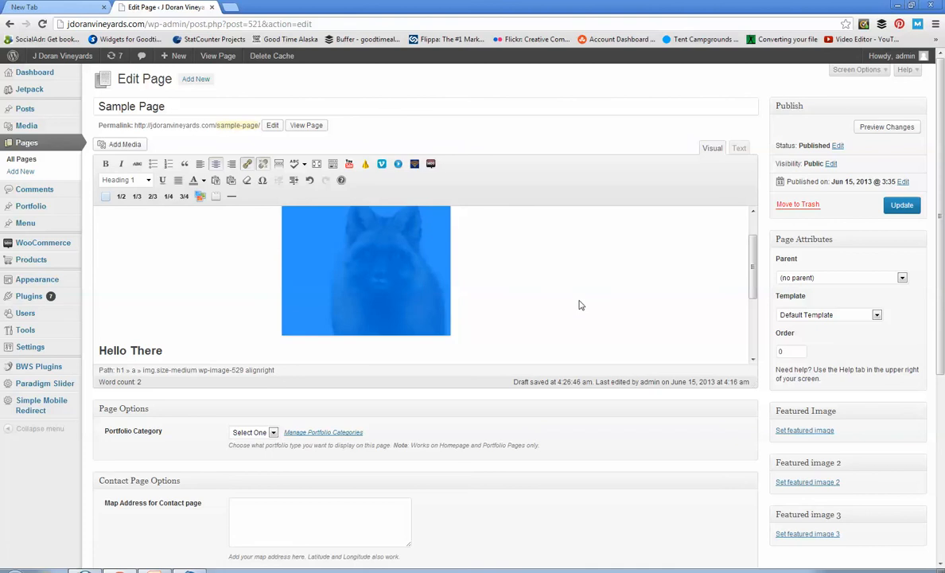
click(626, 281)
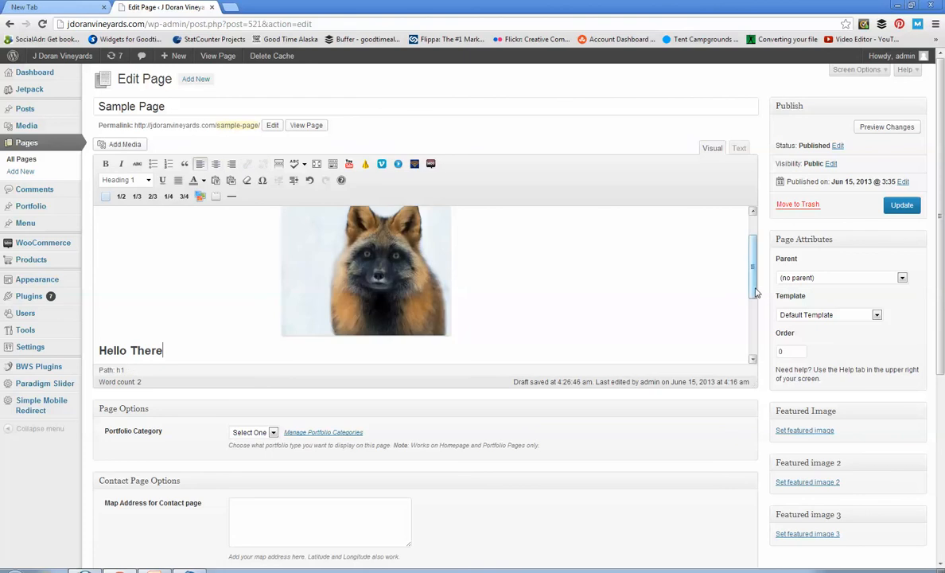
- Center-align the "Hello There" heading below the coyote image
scroll(757, 296, down, 1)
scroll(757, 297, down, 1)
scroll(757, 286, up, 2)
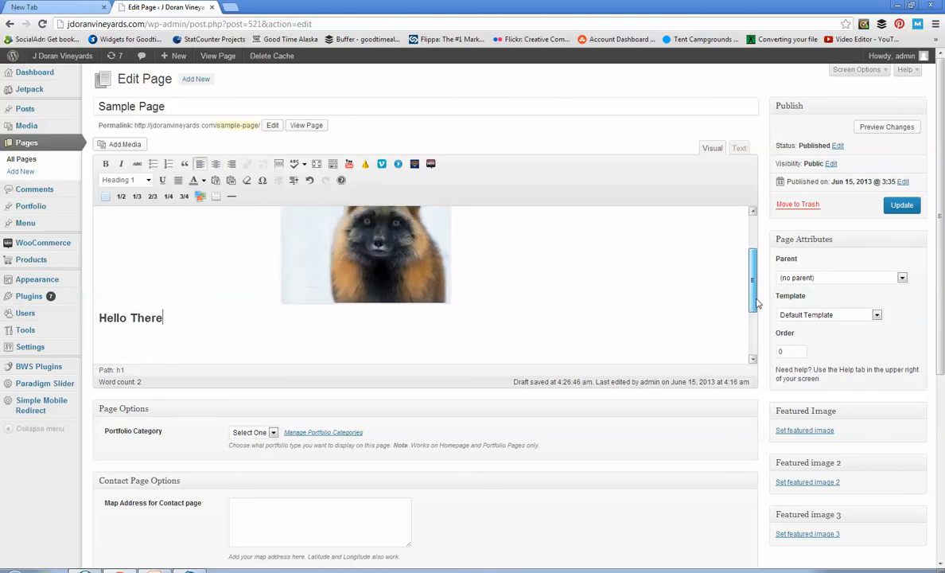
scroll(757, 287, down, 1)
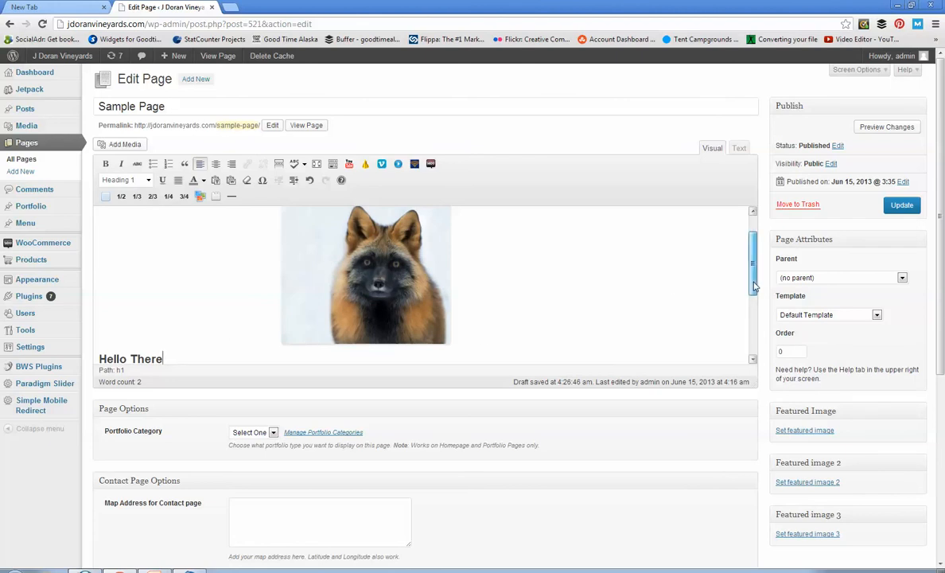
scroll(753, 312, down, 2)
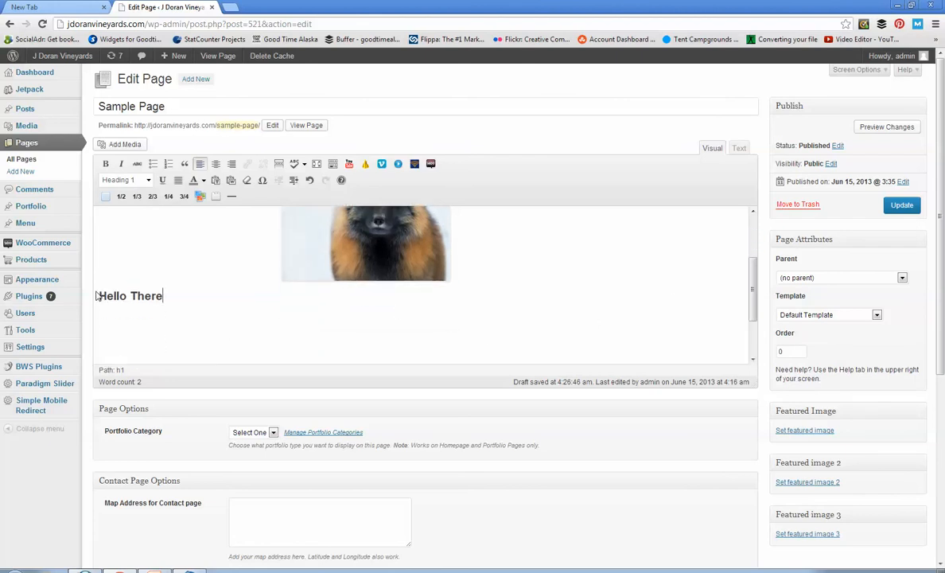
drag(100, 296, 170, 296)
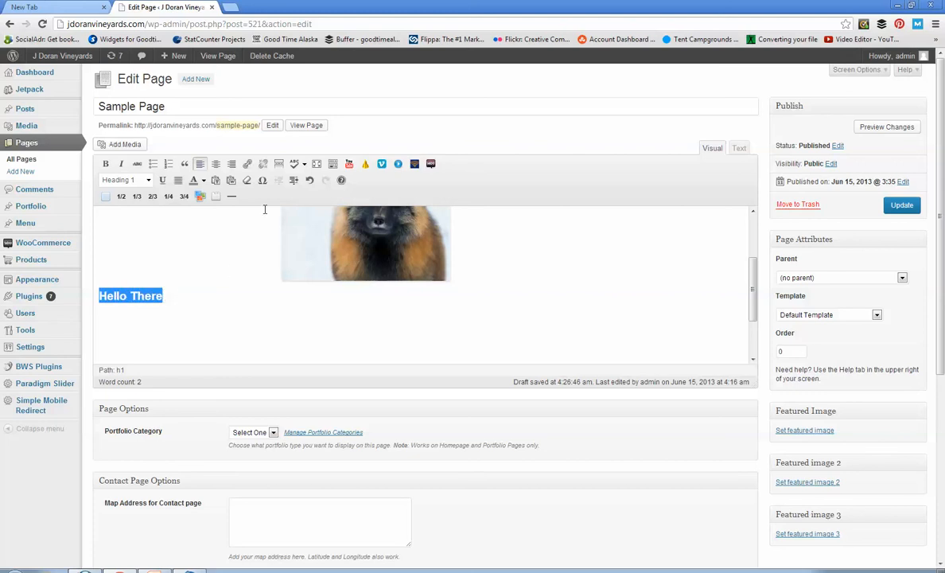
click(216, 164)
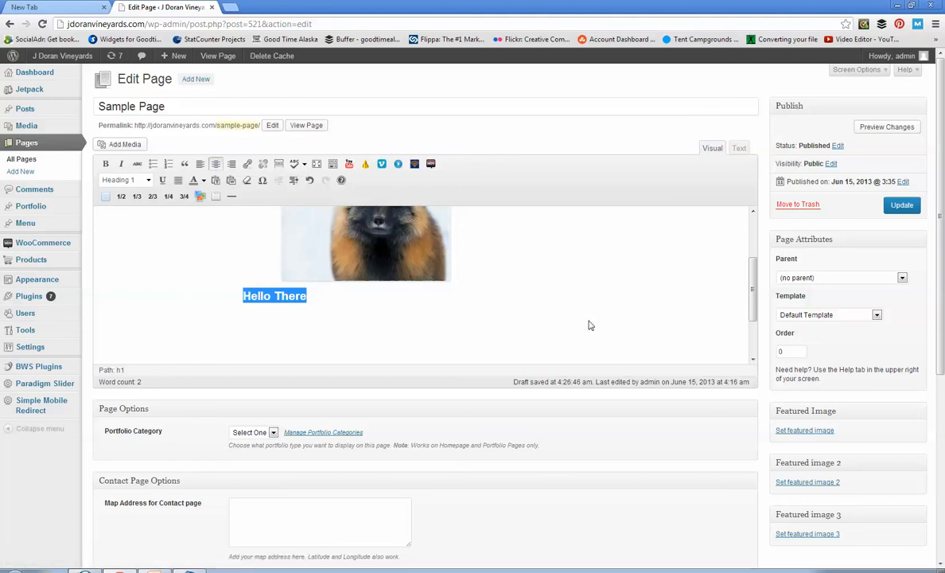
scroll(377, 308, up, 1)
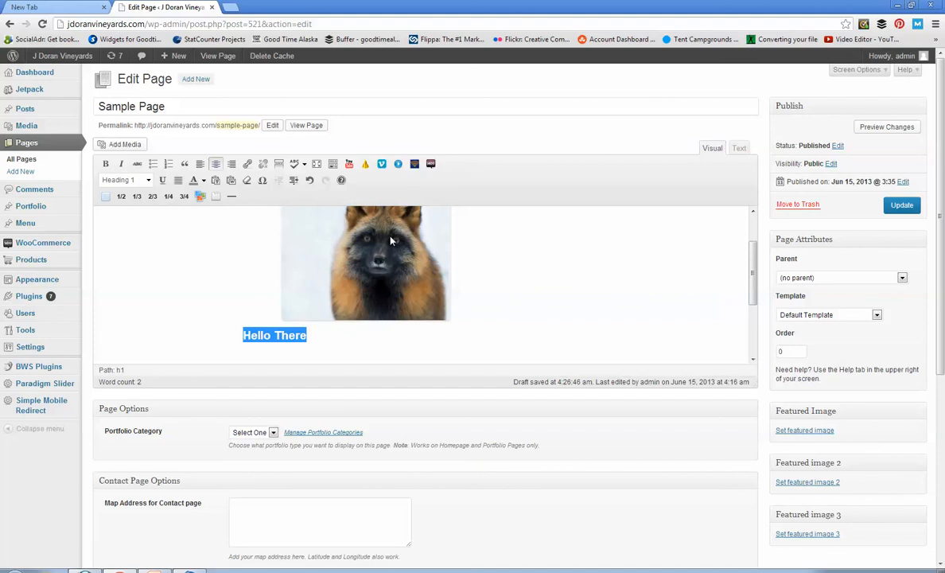
click(353, 335)
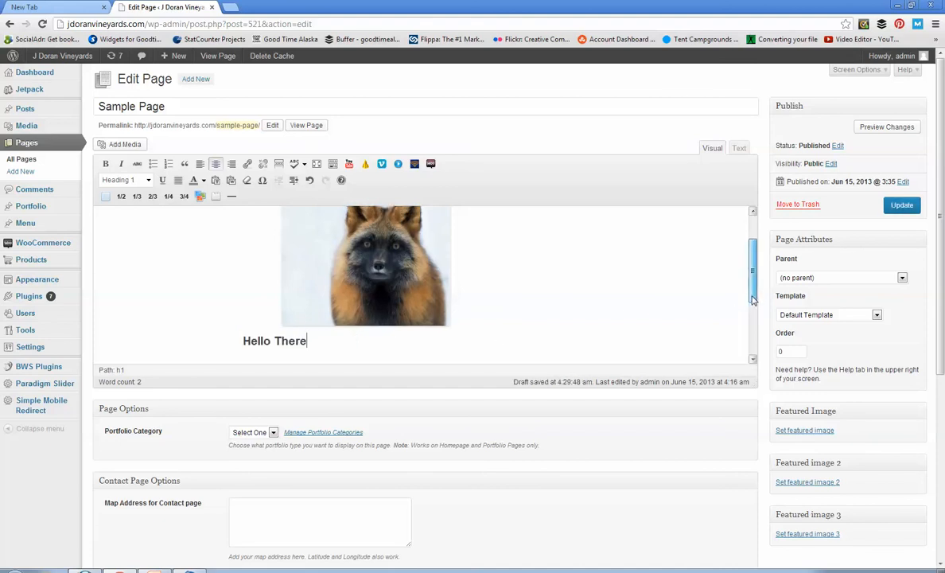
- Save the Sample Page changes with an update and view the page on the live site
drag(752, 300, 755, 321)
scroll(400, 309, up, 2)
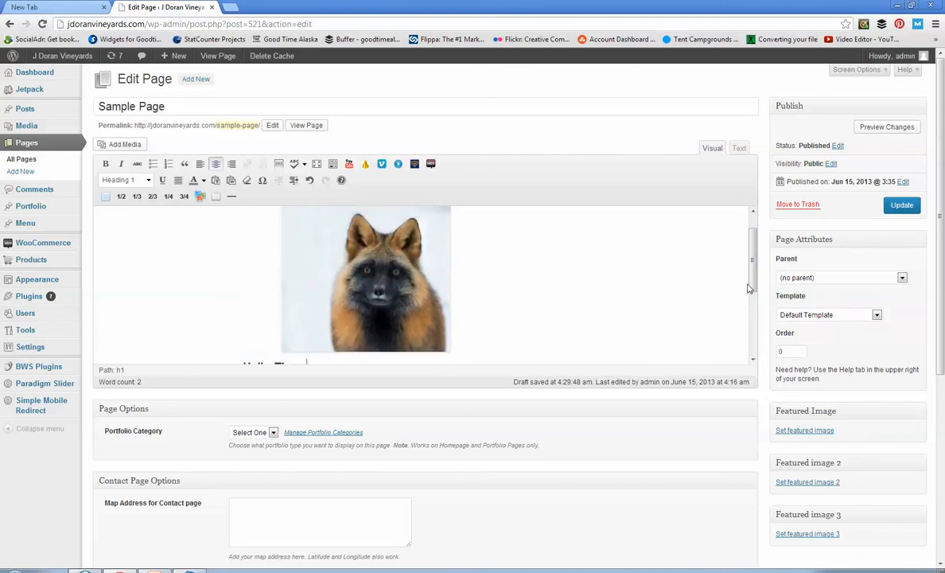
drag(754, 281, 755, 290)
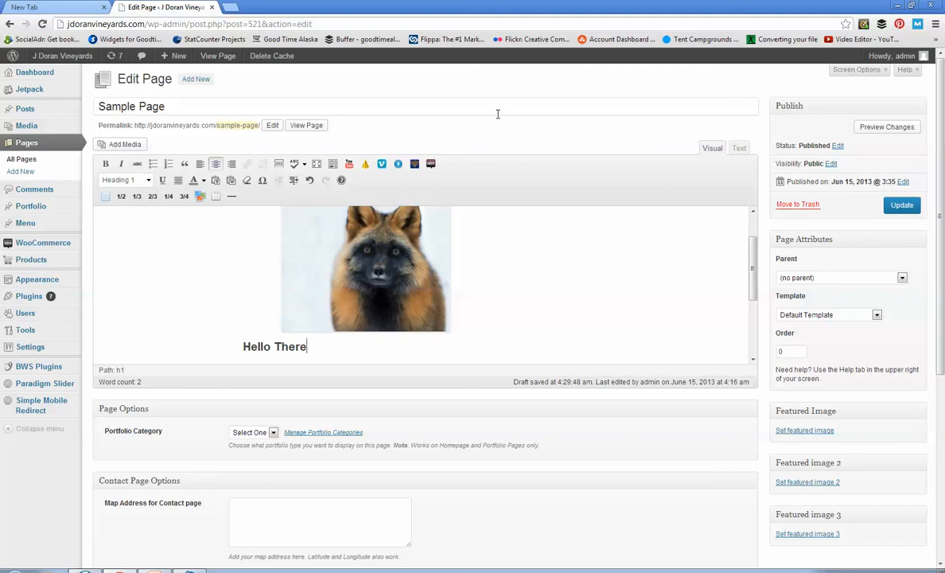
click(303, 128)
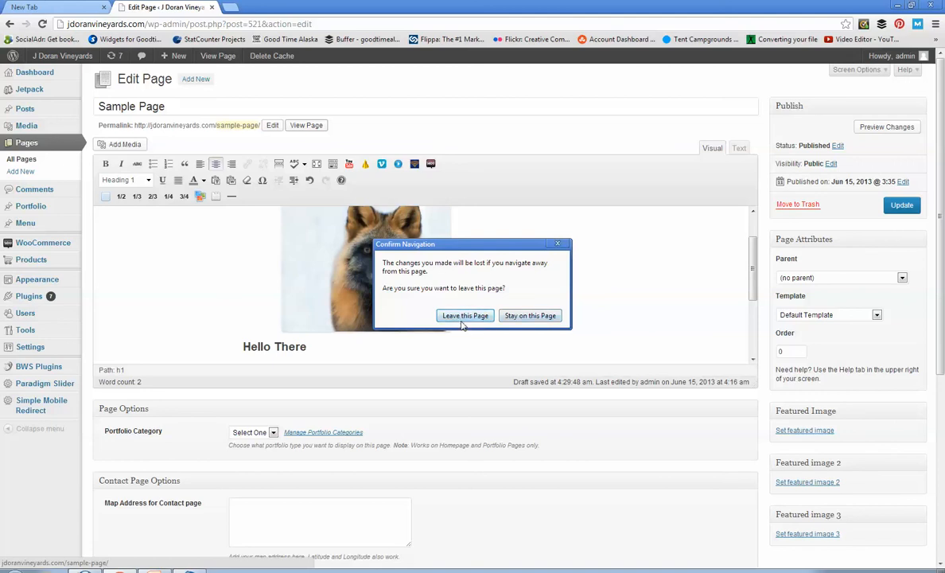
click(535, 318)
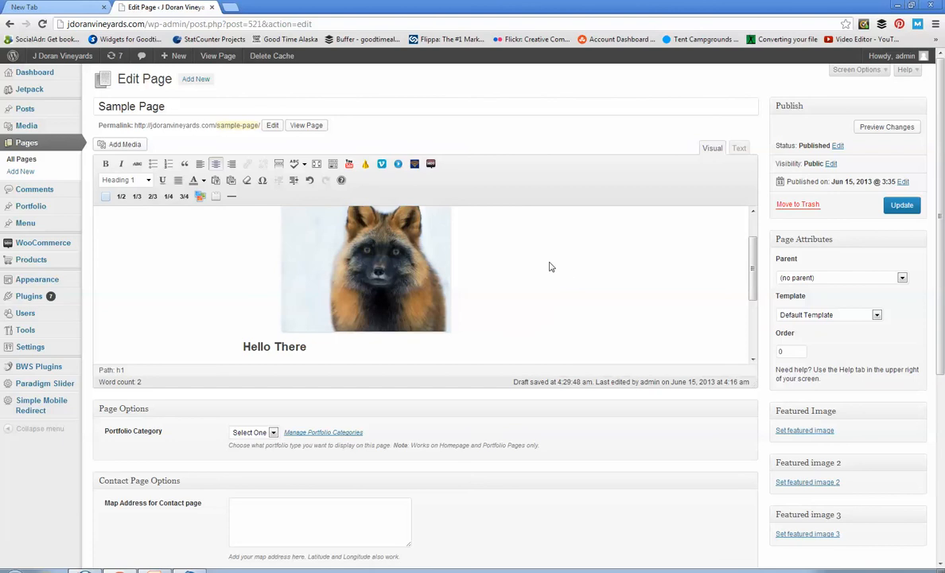
click(902, 206)
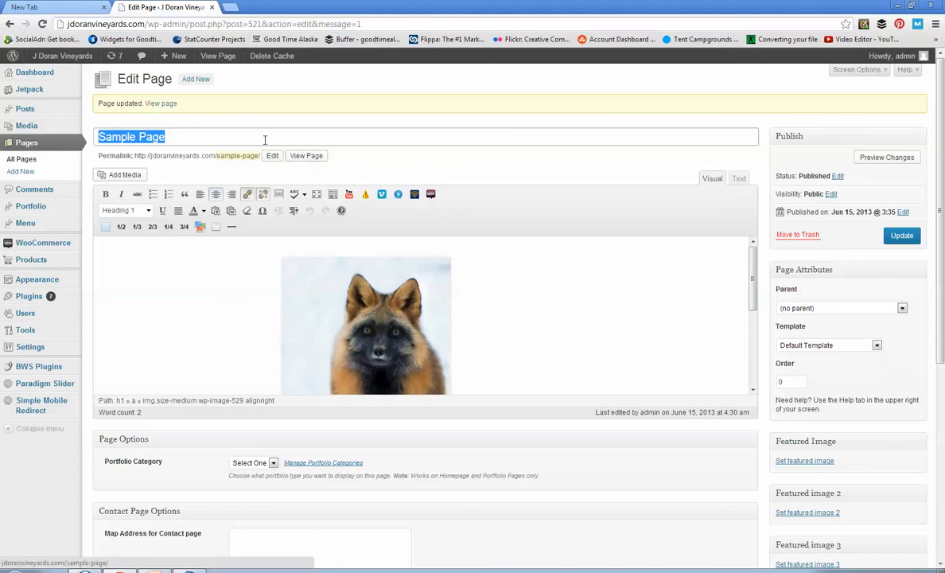
click(305, 157)
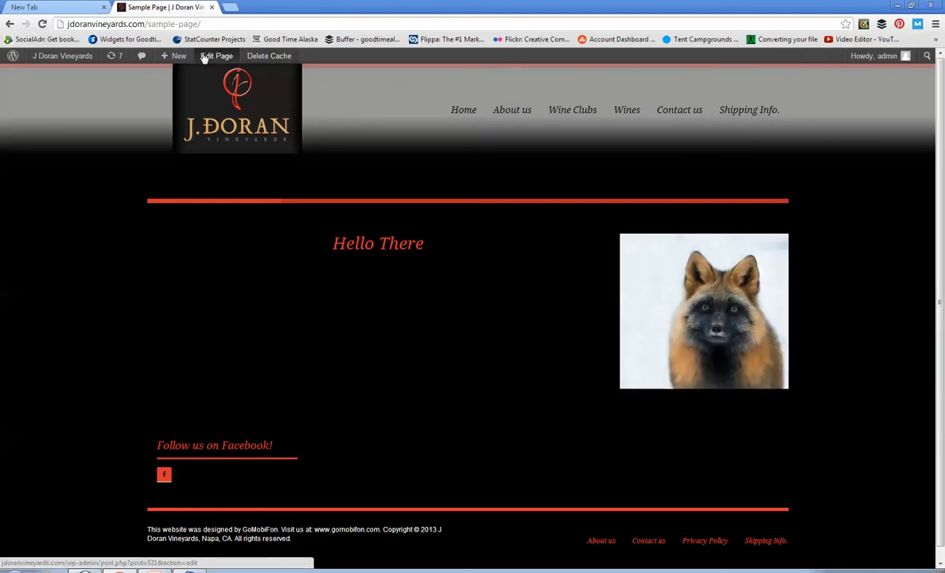
- Return to editing the Sample Page and remove the coyote image from its content
click(227, 61)
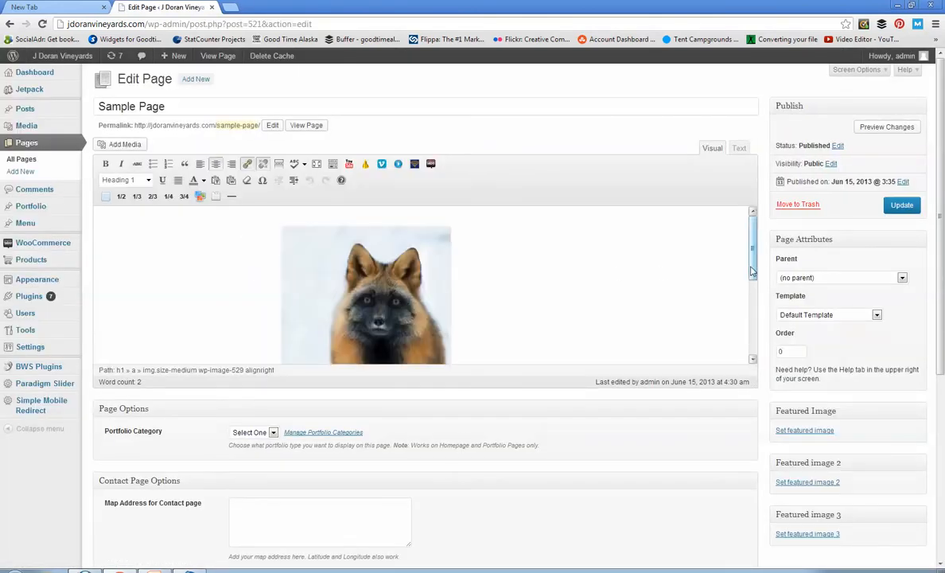
drag(752, 267, 761, 286)
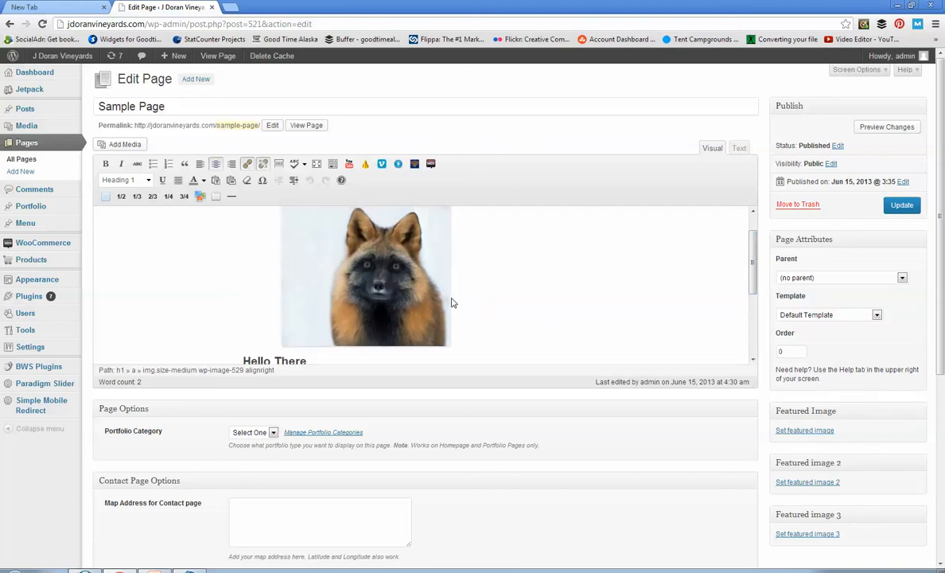
click(365, 282)
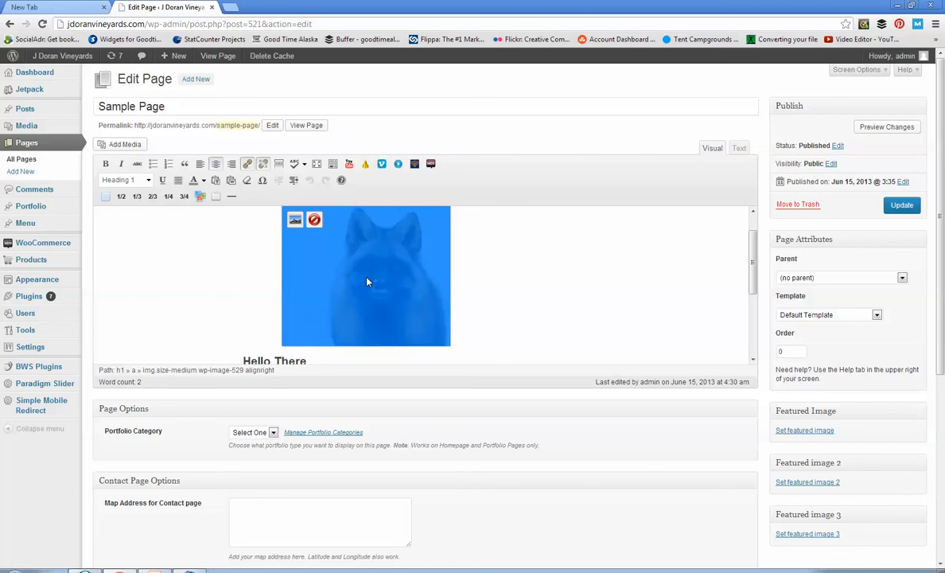
click(314, 220)
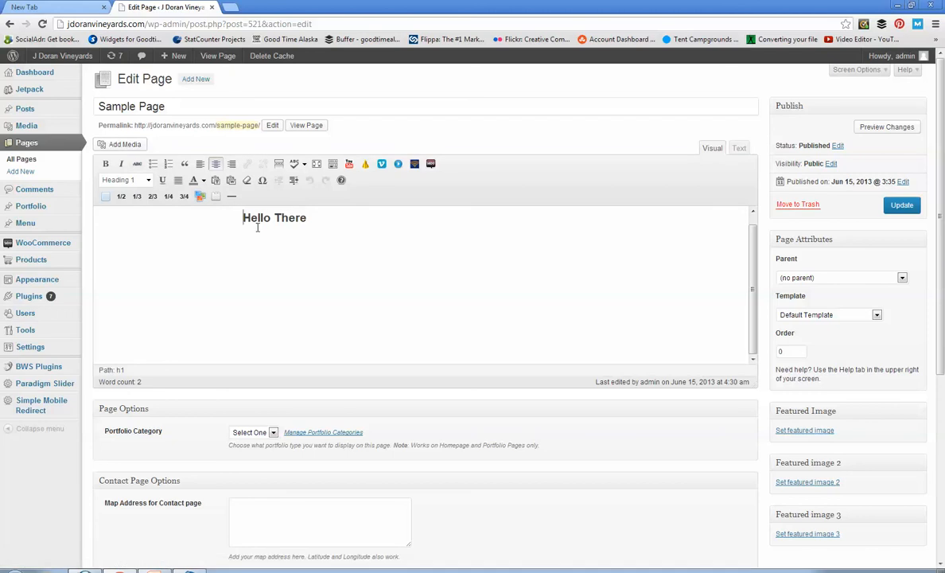
- Insert the ALTA PEAK ZIN vineyard image from the media library above the "Hello There" heading at Full Size – 450 × 600
key(Return)
click(130, 147)
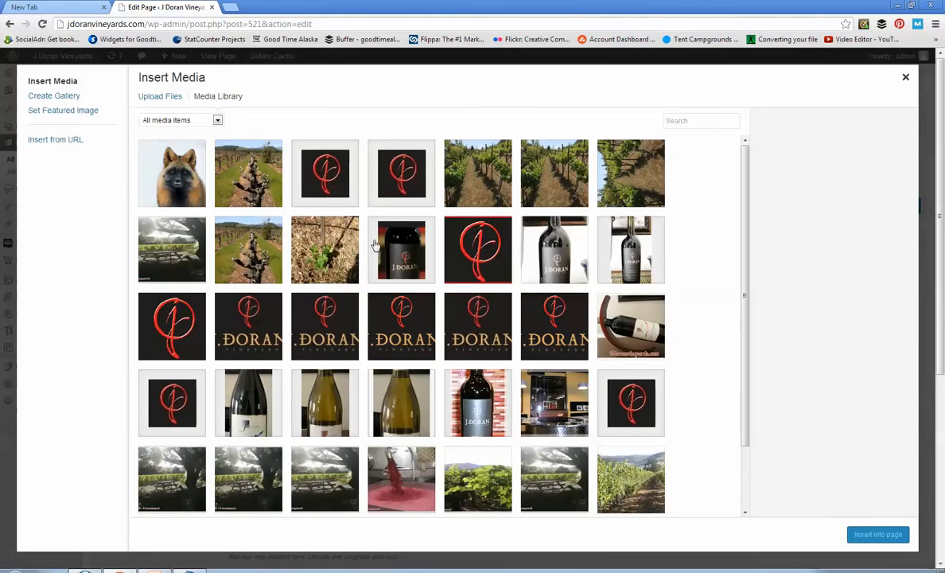
click(254, 183)
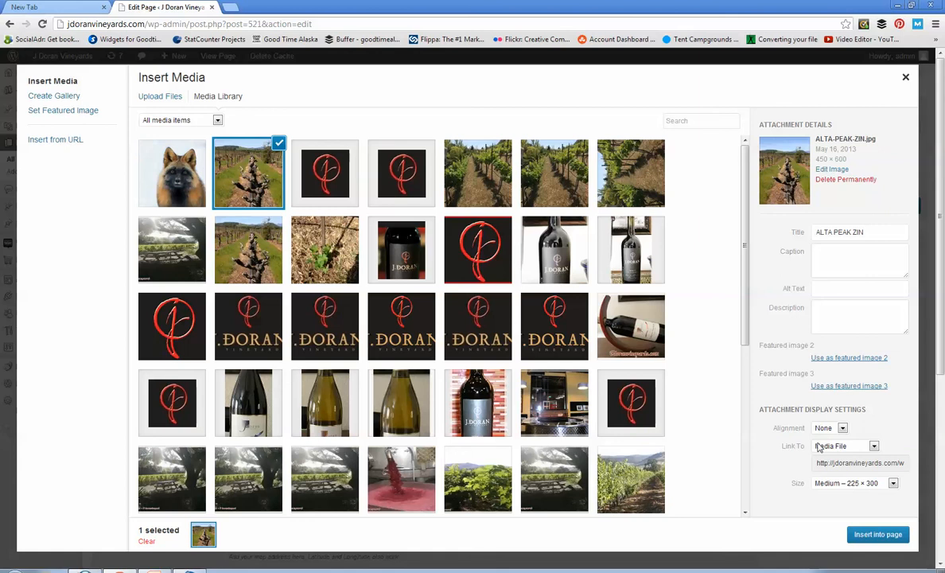
click(892, 484)
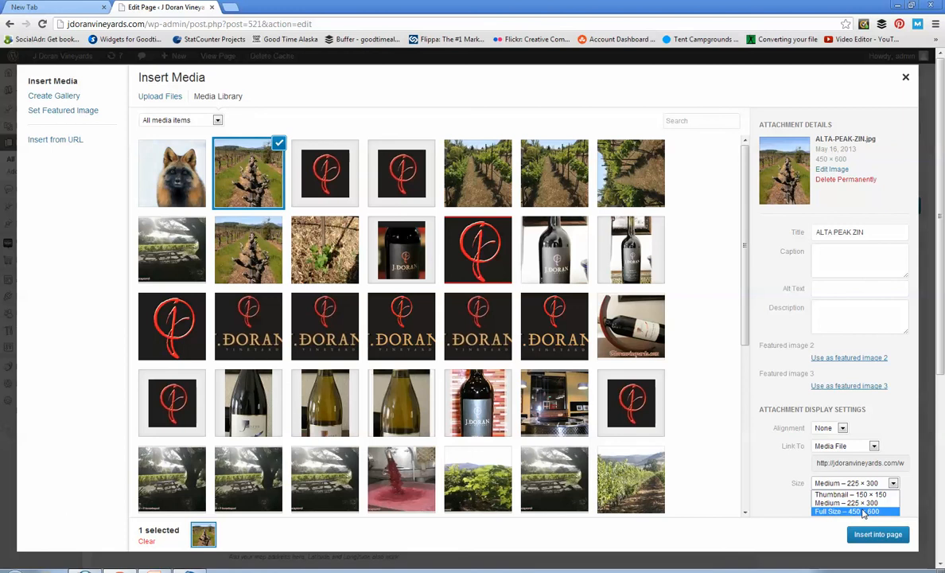
click(863, 512)
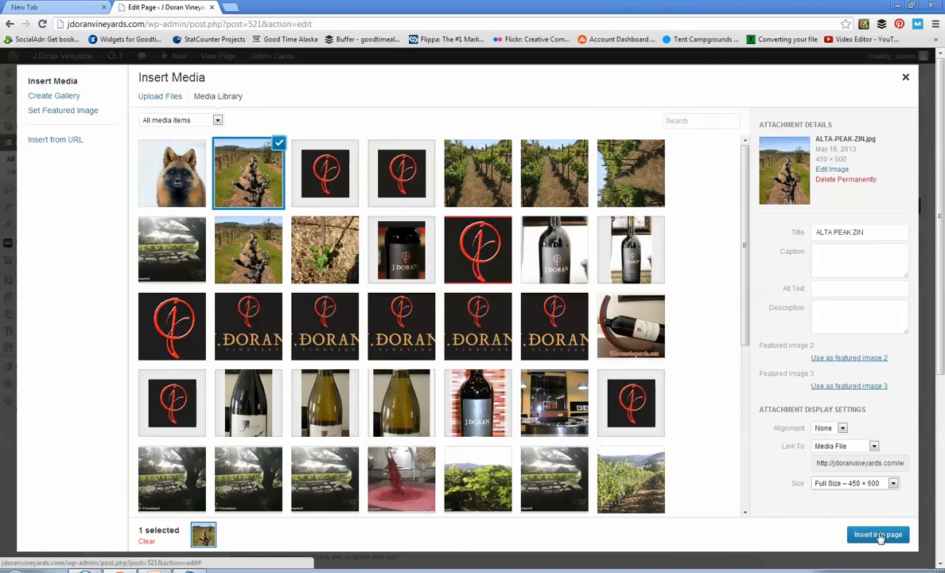
click(878, 535)
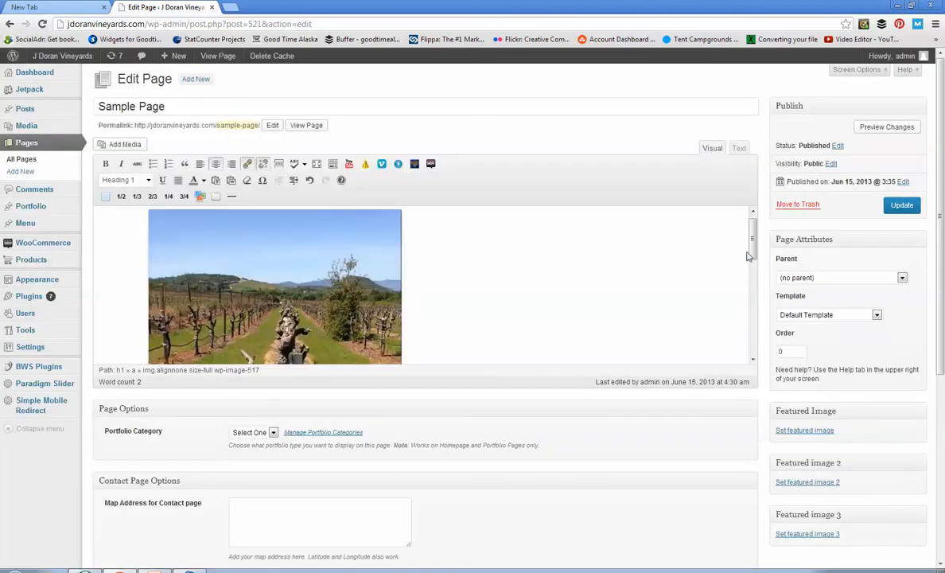
- Update the Sample Page with the full-size vineyard image and check how it displays on the live site
mouse_move(747, 256)
mouse_down()
mouse_move(758, 338)
mouse_move(752, 250)
mouse_up()
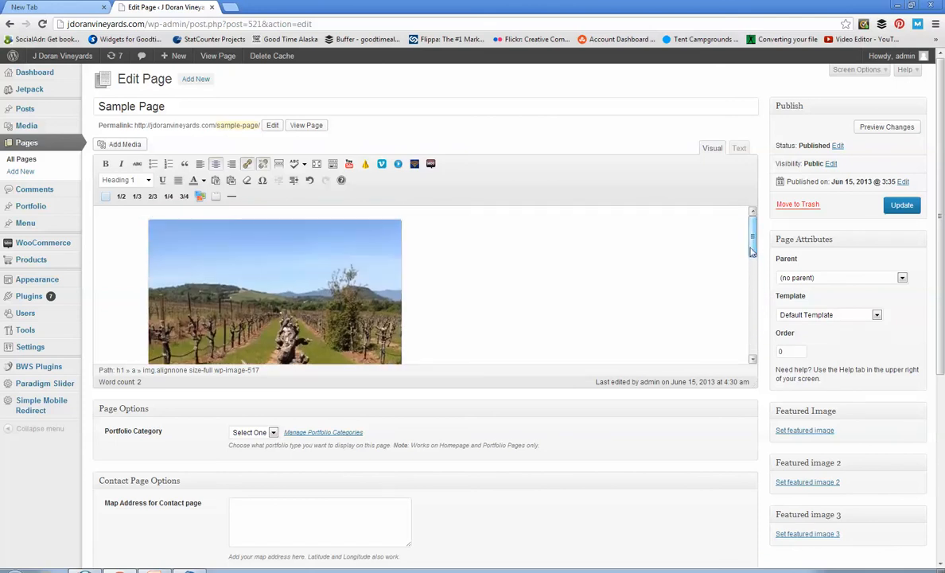
click(902, 206)
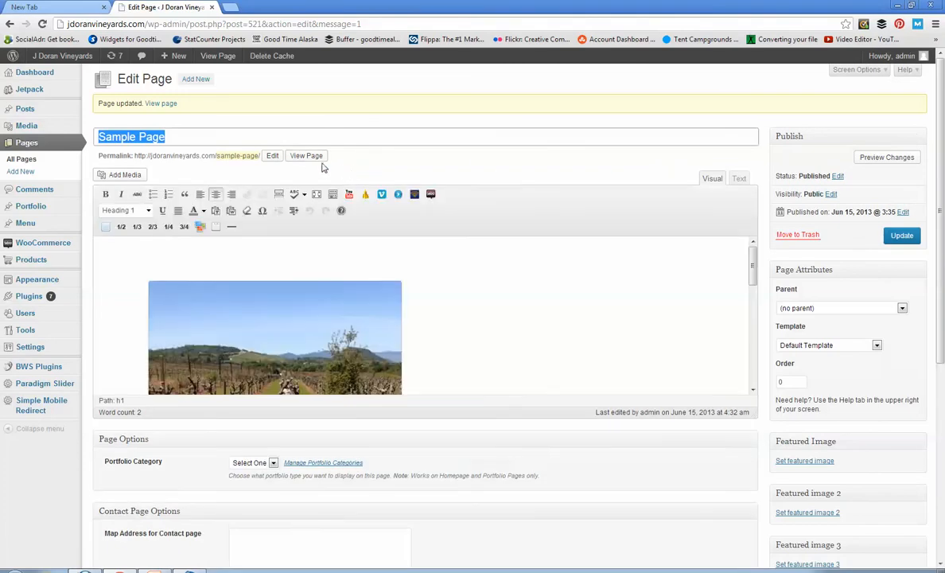
click(308, 156)
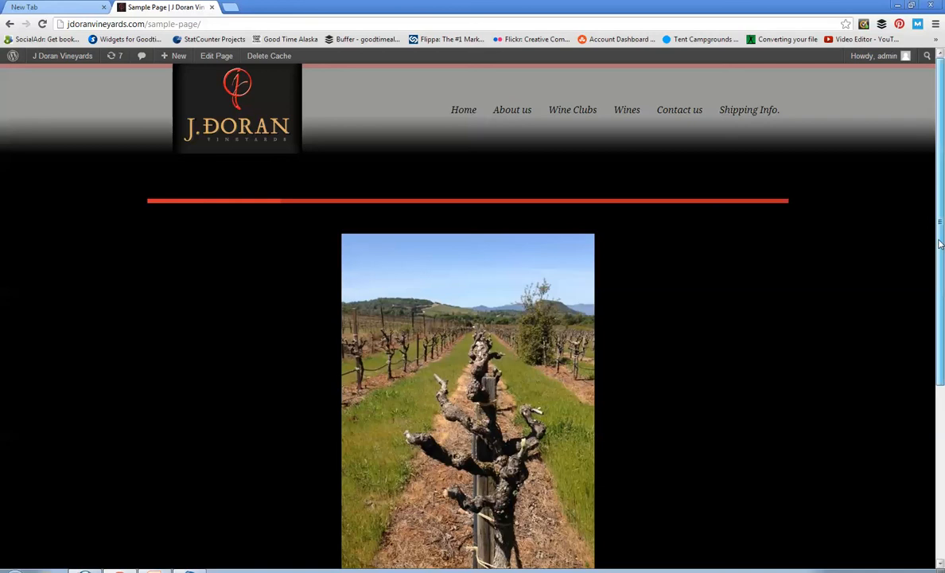
mouse_move(941, 244)
mouse_down()
mouse_move(943, 341)
mouse_move(940, 256)
mouse_up()
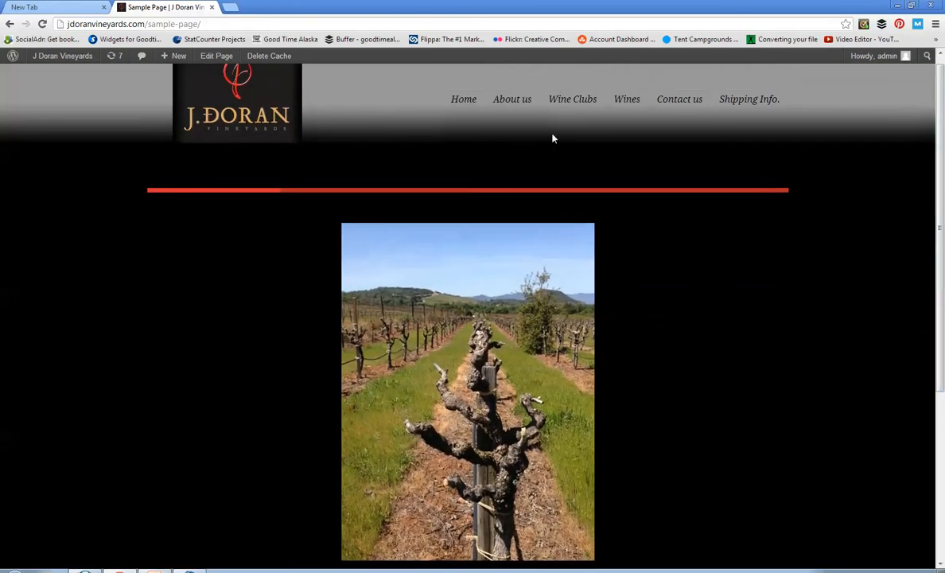
- Reopen the Sample Page for editing to review its content down to the "Hello There" heading, and switch to the empty browser tab
click(206, 59)
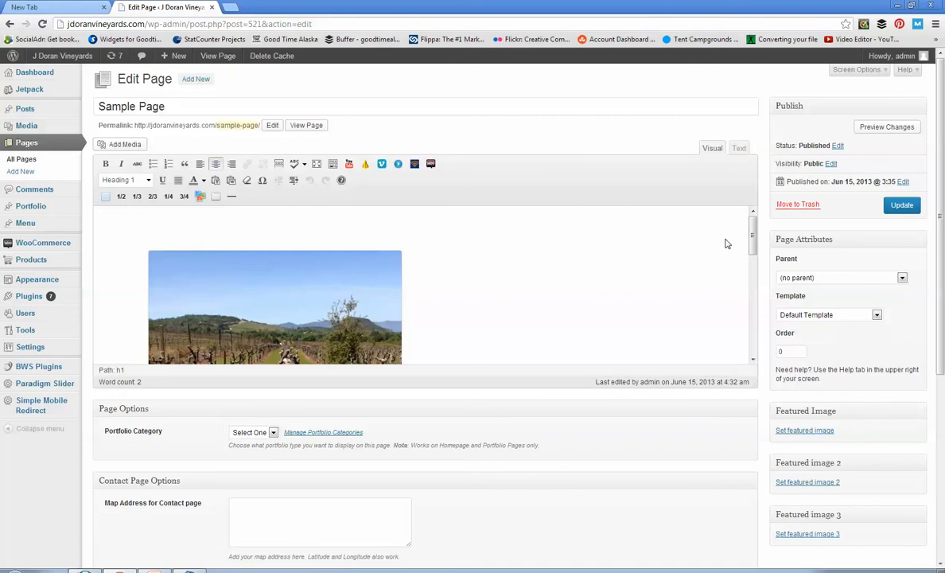
drag(753, 242, 765, 323)
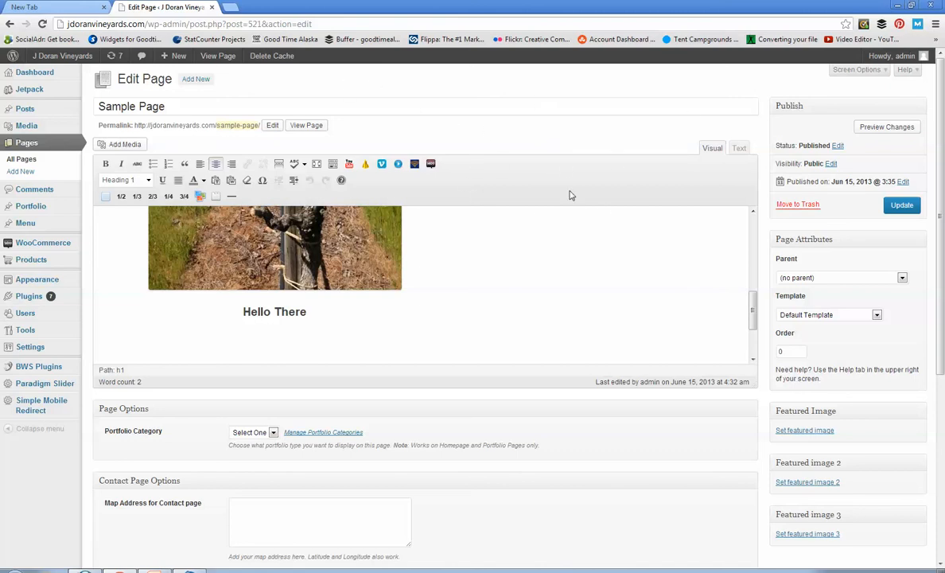
click(61, 9)
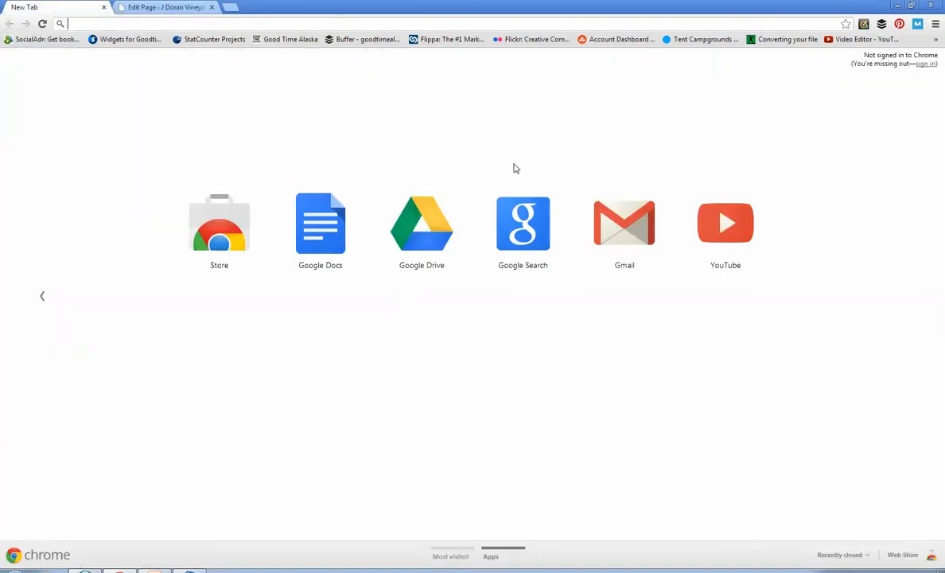